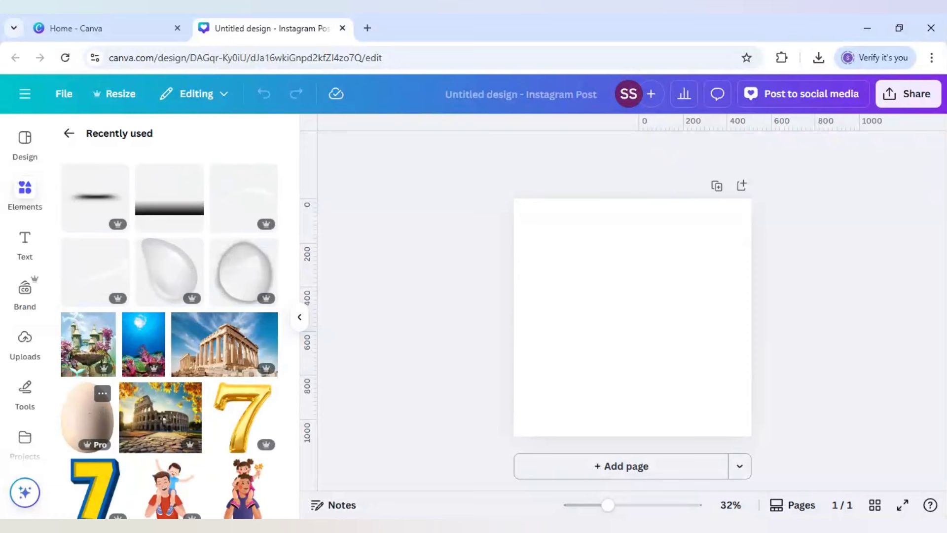
Add the 3D Egg graphic from the recently used elements to the page and view its details
left_click(85, 423)
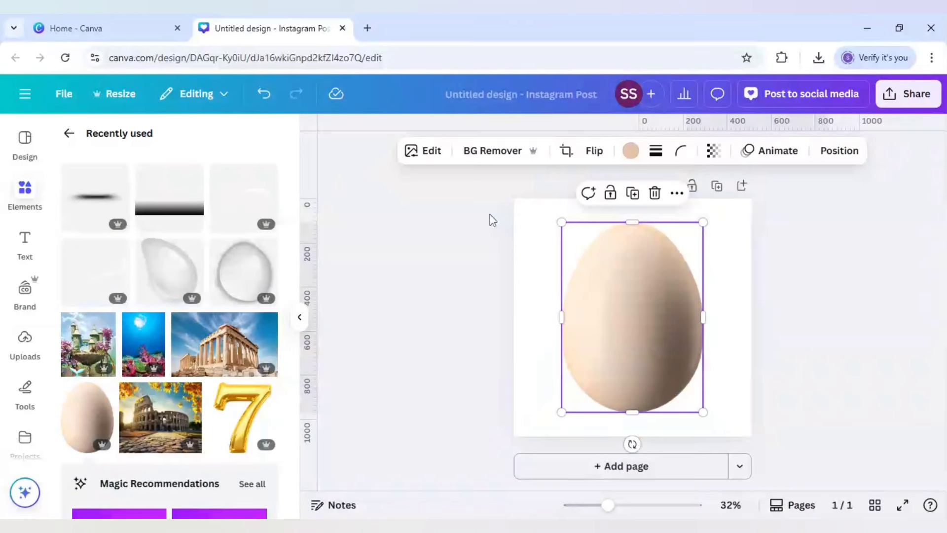
left_click(102, 393)
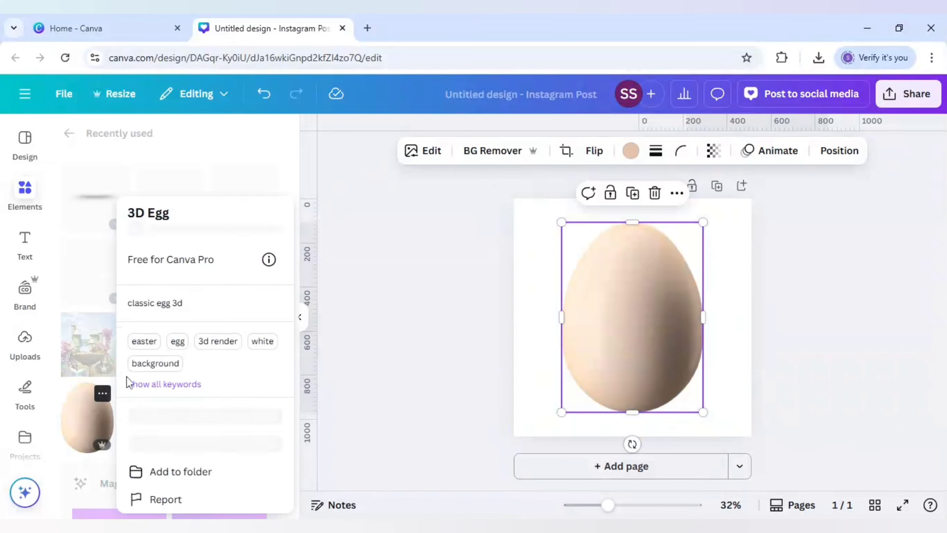
left_click(360, 334)
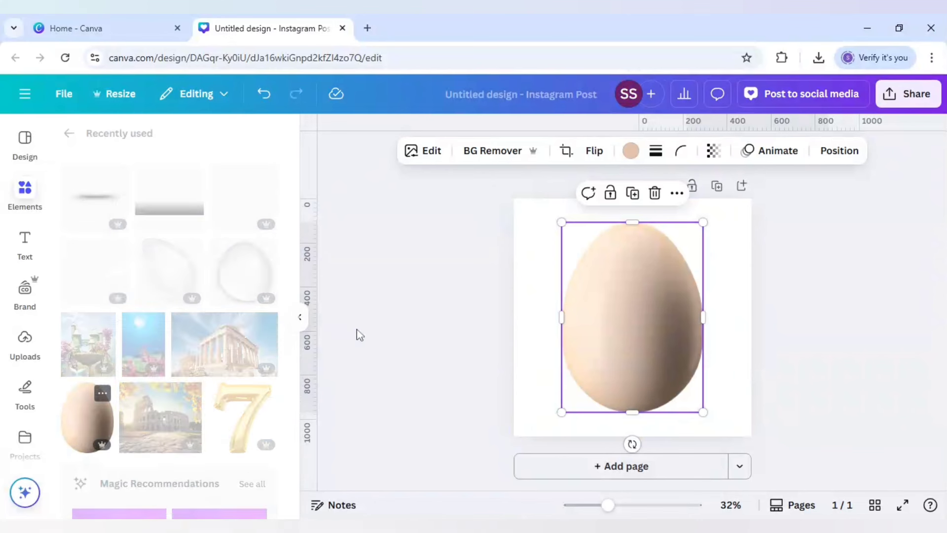
left_click(590, 264)
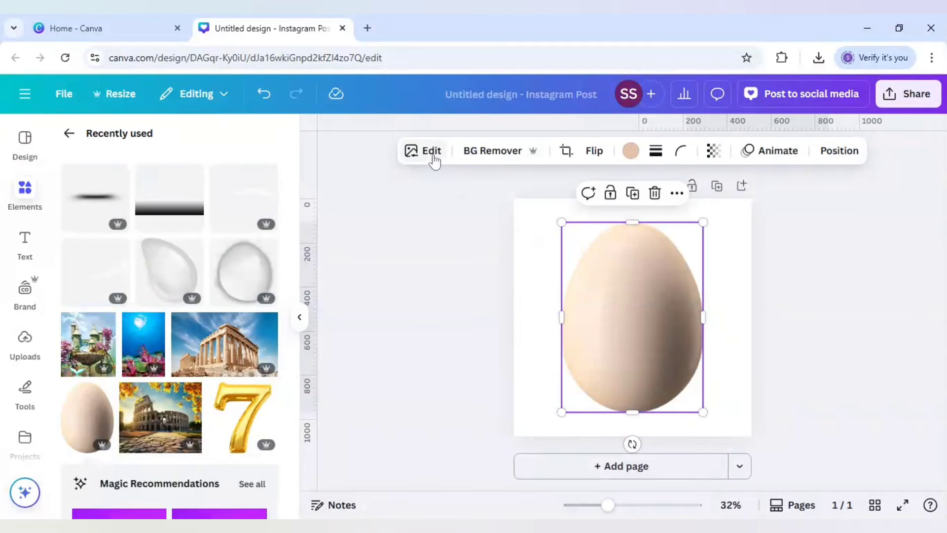
Apply a custom Duotone effect to the egg with both highlights and shadows set to white
left_click(433, 156)
scroll(166, 345, "down", 3)
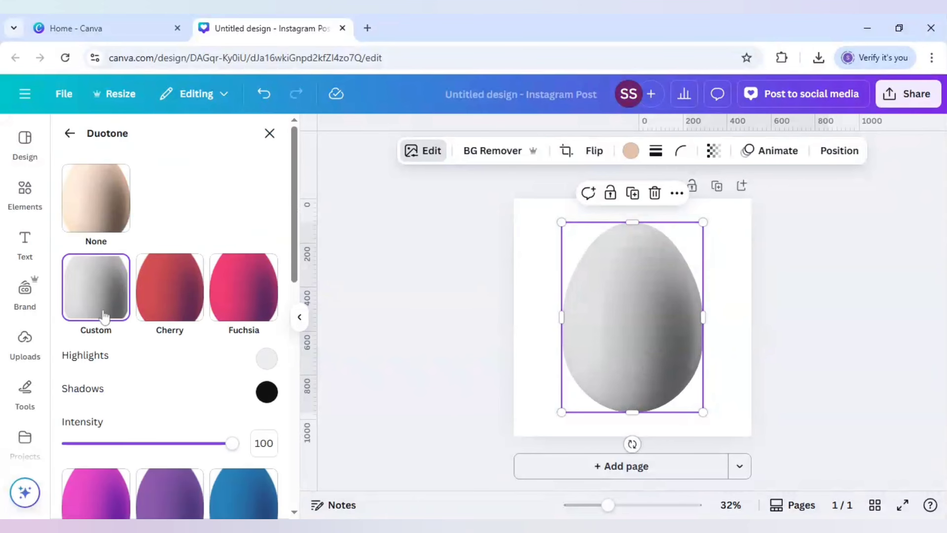
left_click(267, 360)
left_click_drag(273, 217, 260, 196)
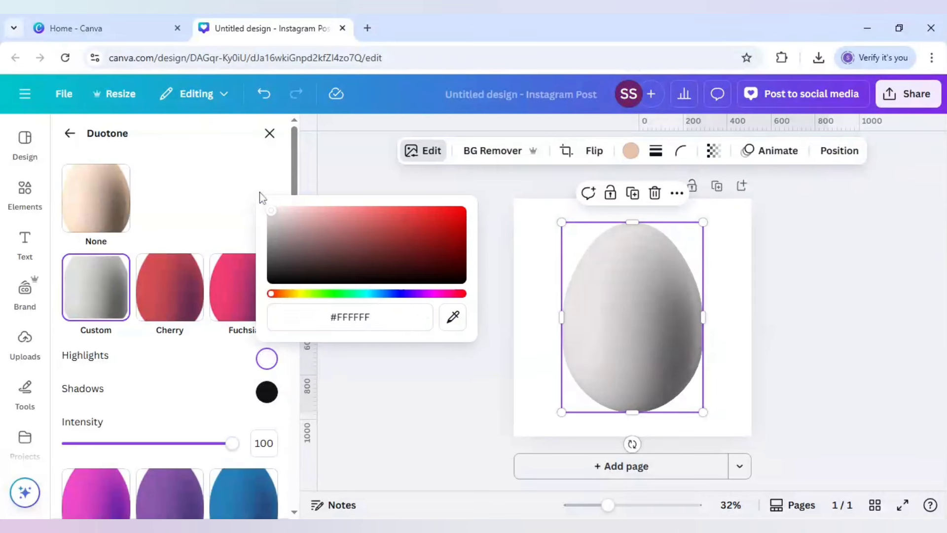
left_click(266, 392)
left_click_drag(274, 306, 260, 223)
left_click(419, 218)
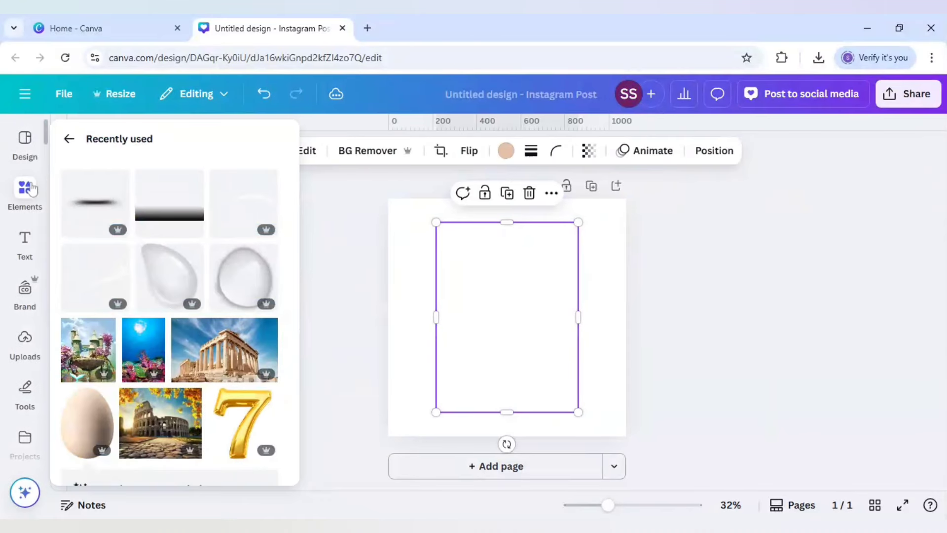
Add a square shape and enlarge it to cover the egg and most of the page
left_click(69, 133)
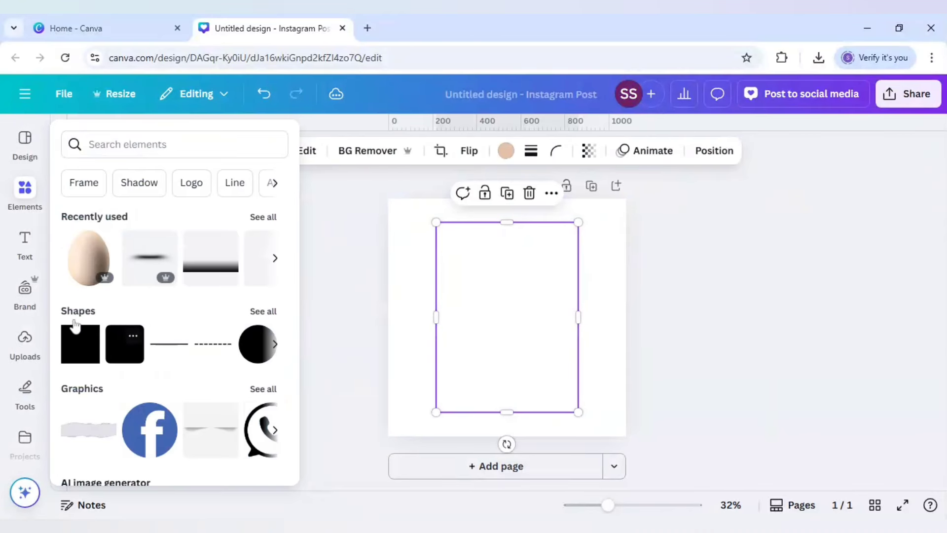
left_click(78, 347)
left_click(407, 367)
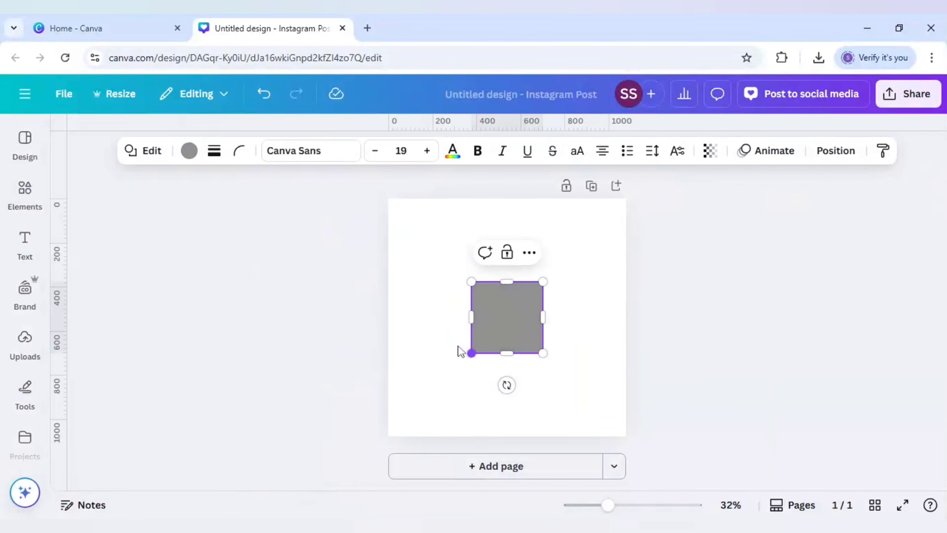
left_click(435, 327)
left_click(490, 337)
left_click_drag(493, 308, 602, 247)
left_click_drag(516, 320, 524, 423)
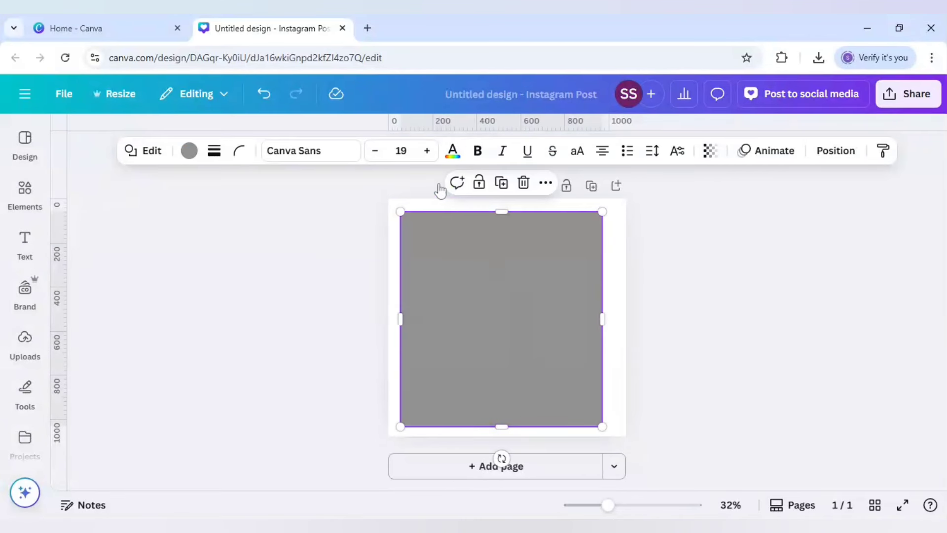
Fill the large rectangle with the default solid yellow and send it to the back behind the egg
left_click(189, 150)
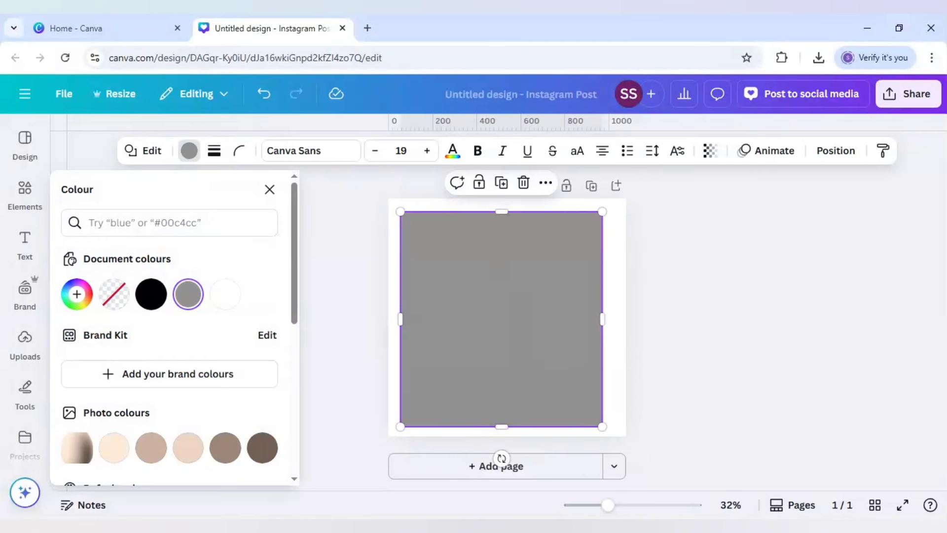
scroll(161, 329, "down", 5)
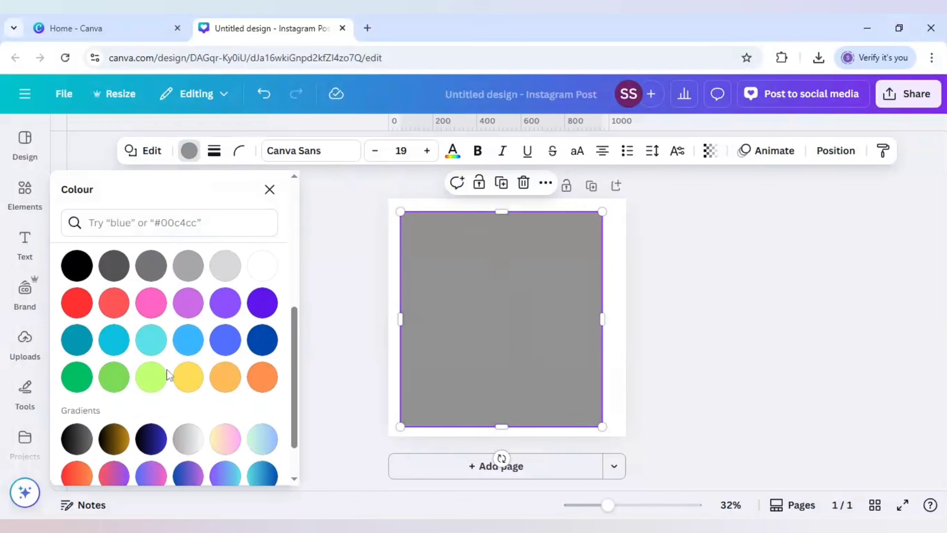
left_click(187, 378)
right_click(522, 275)
mouse_move(563, 284)
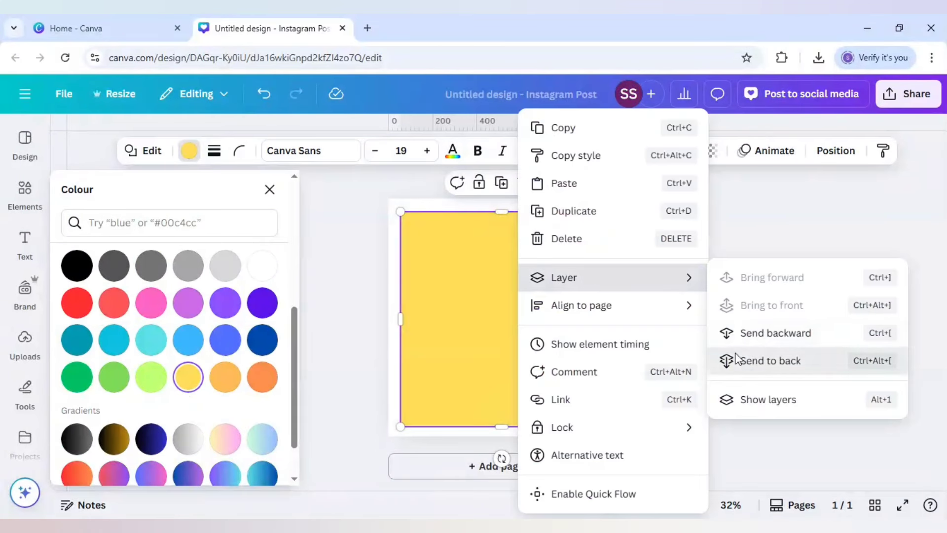
left_click(760, 360)
Centre the white egg horizontally on the yellow rectangle and return to the elements library
left_click(533, 337)
left_click_drag(533, 336, 521, 333)
left_click(683, 341)
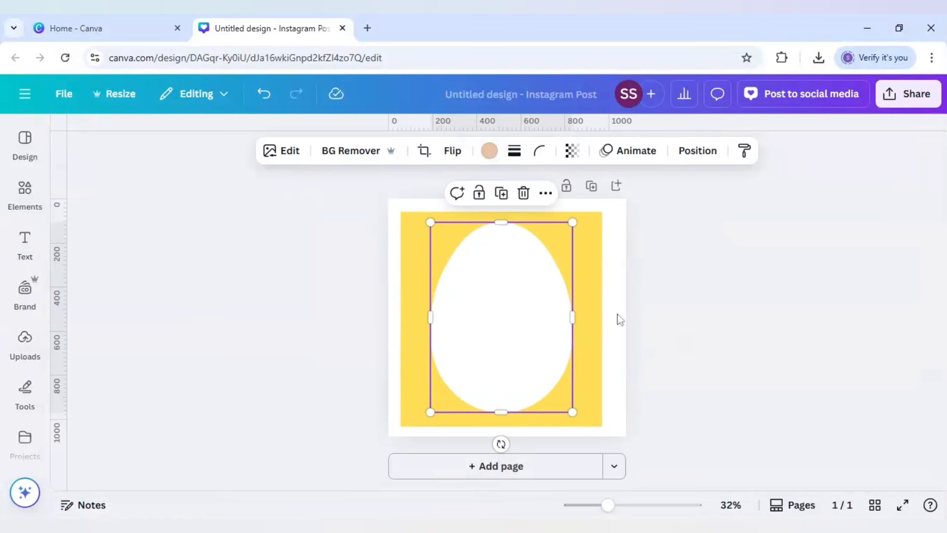
left_click(670, 328)
left_click(25, 195)
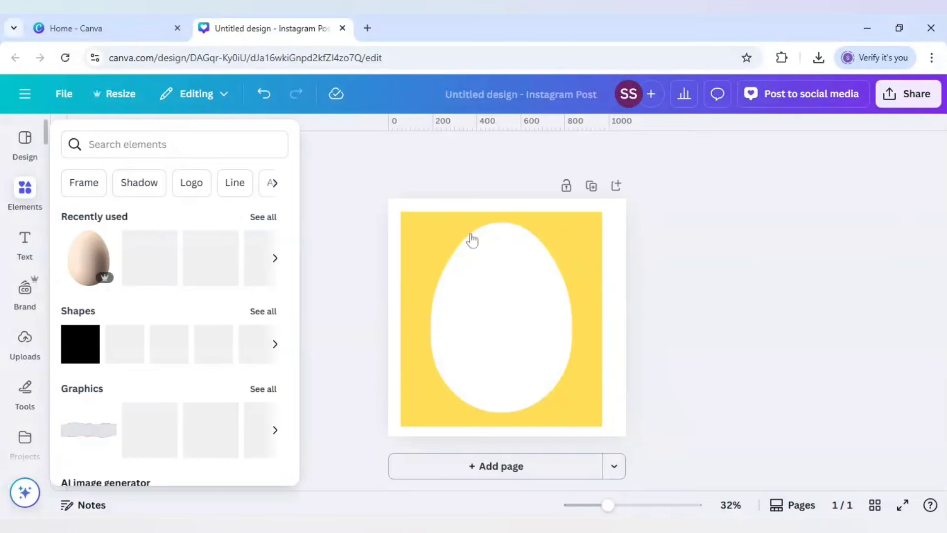
Download the design as a PNG at size 1 (1,080 × 1,080 px)
left_click(910, 93)
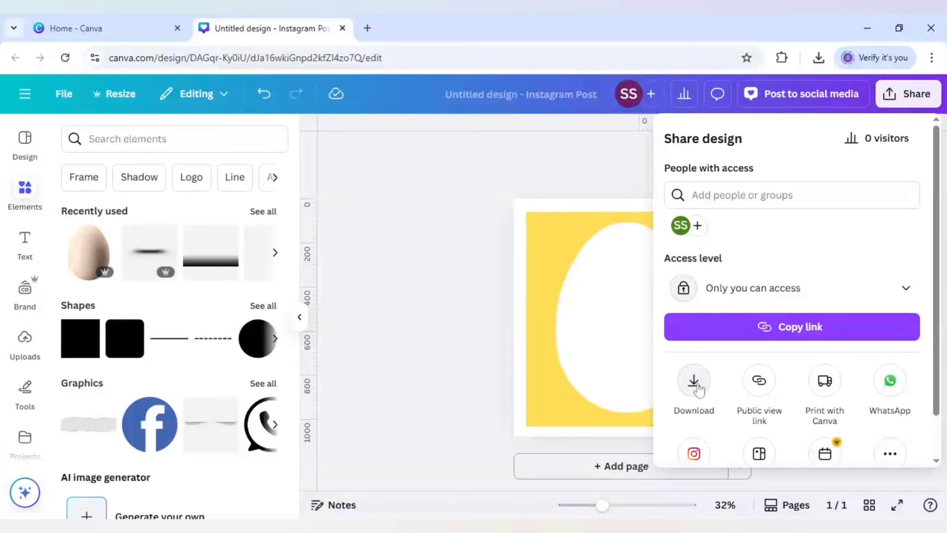
left_click(694, 380)
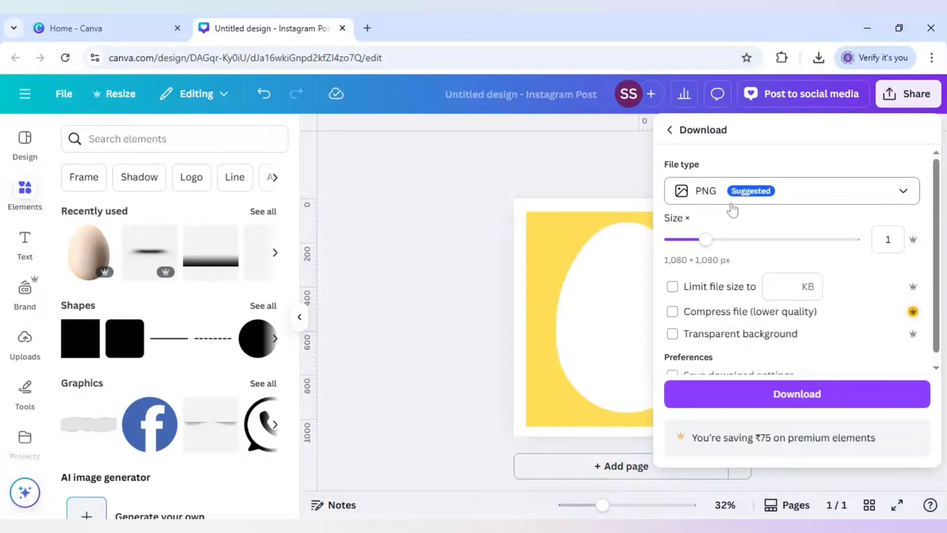
scroll(755, 296, "down", 1)
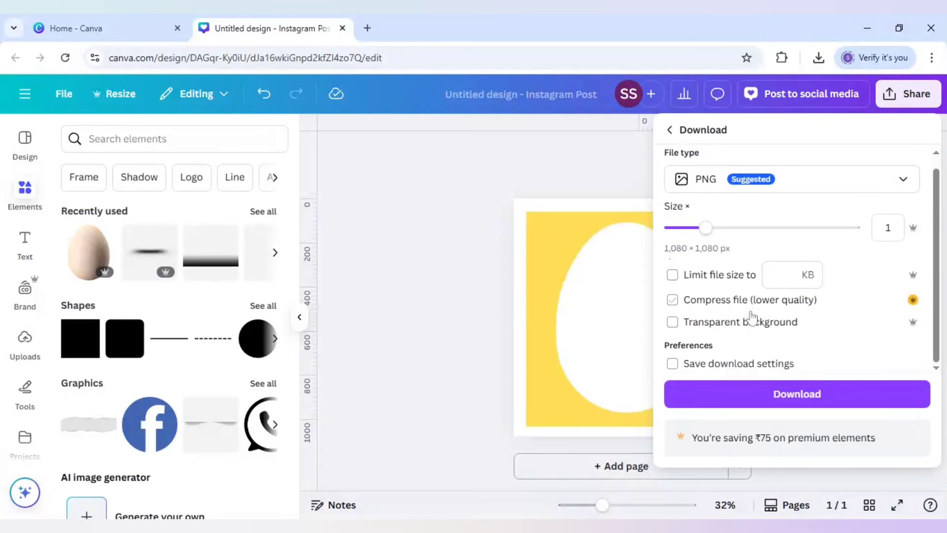
left_click(772, 404)
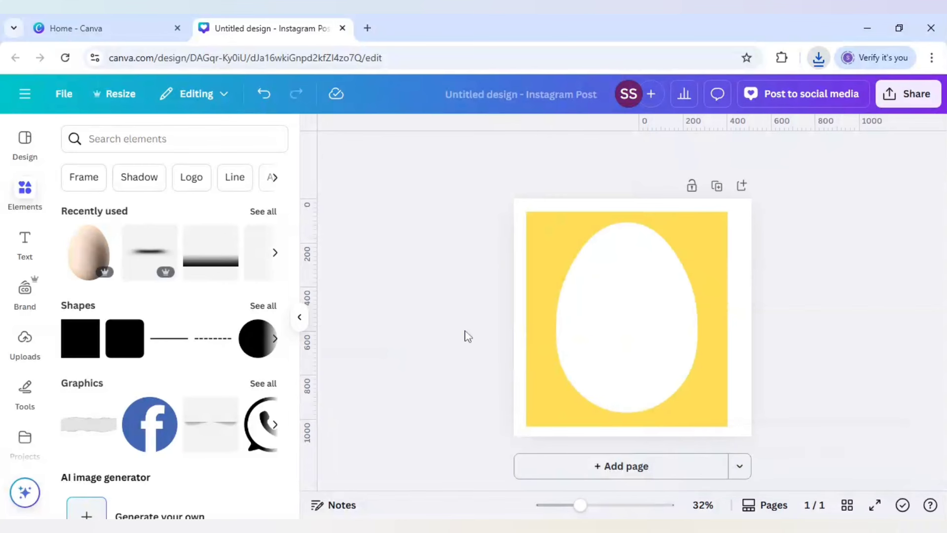
Add a second page, paste the downloaded egg image onto it, and enlarge the image to fill the page
left_click(650, 467)
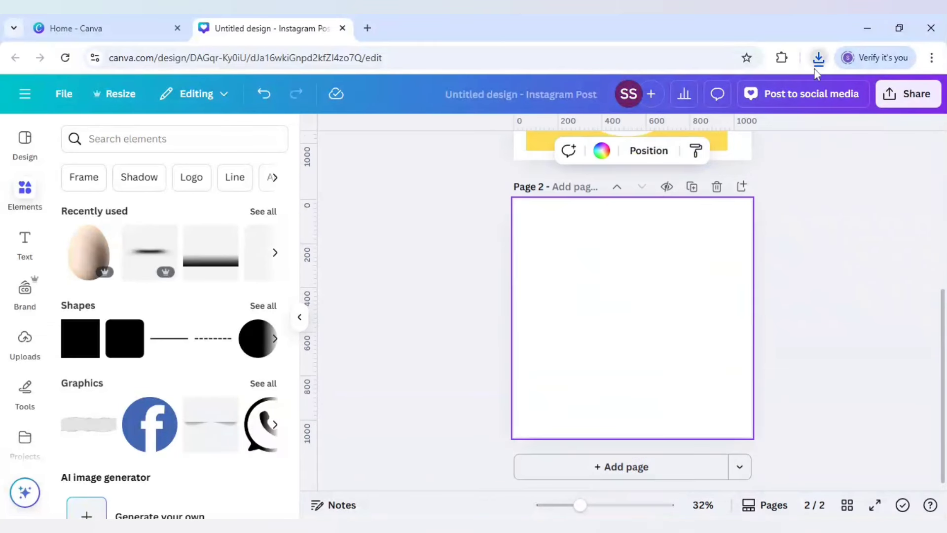
left_click(433, 273)
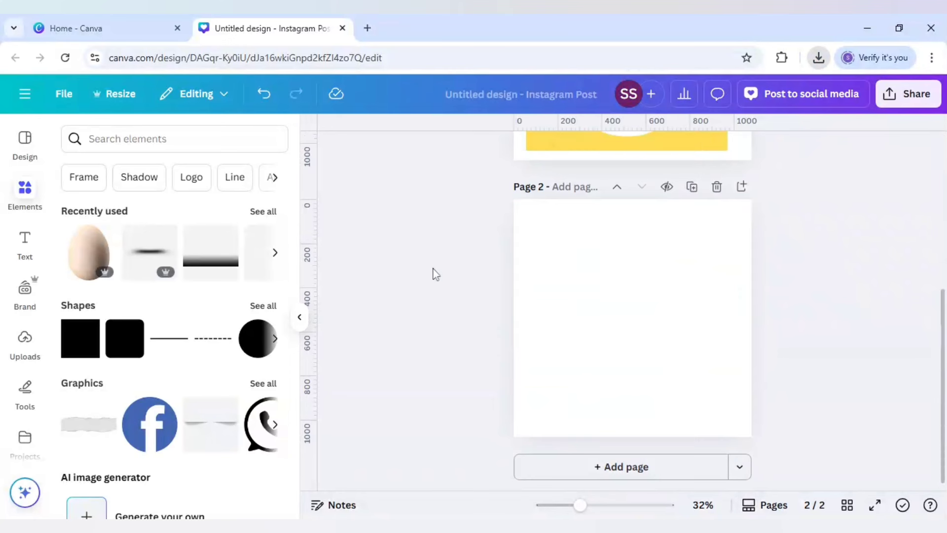
key("ctrl+v")
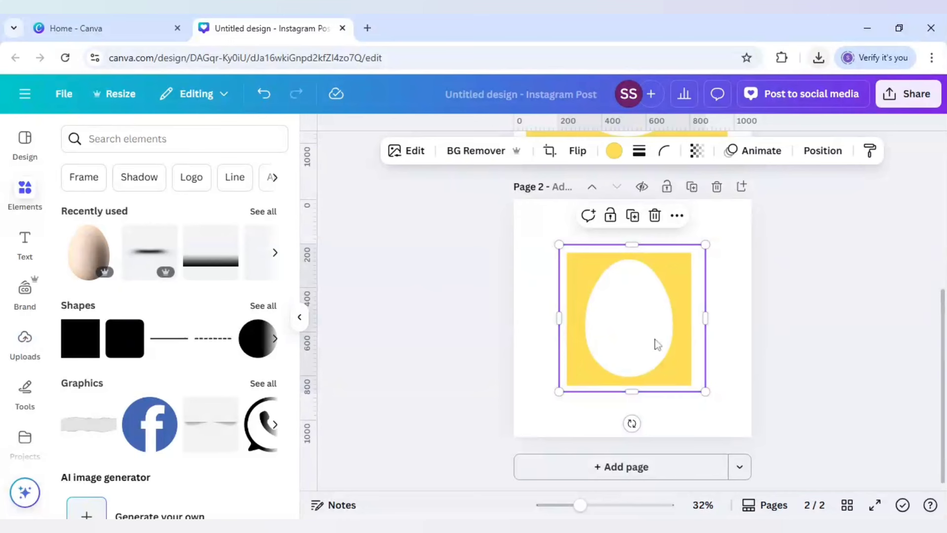
left_click_drag(656, 343, 611, 294)
left_click_drag(674, 356, 763, 446)
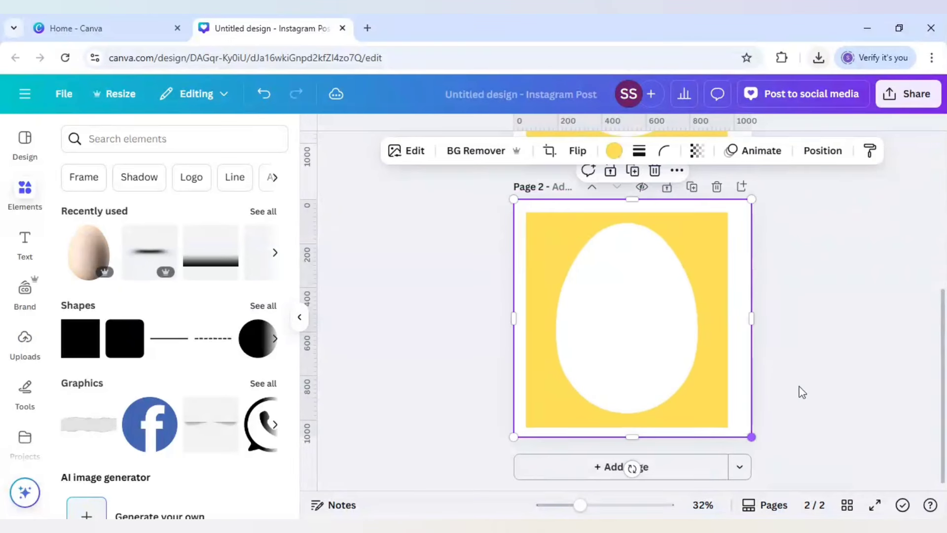
Crop the image's right white margin to the yellow edge and set page 2's background to solid violet
left_click_drag(749, 312, 729, 317)
left_click(744, 312)
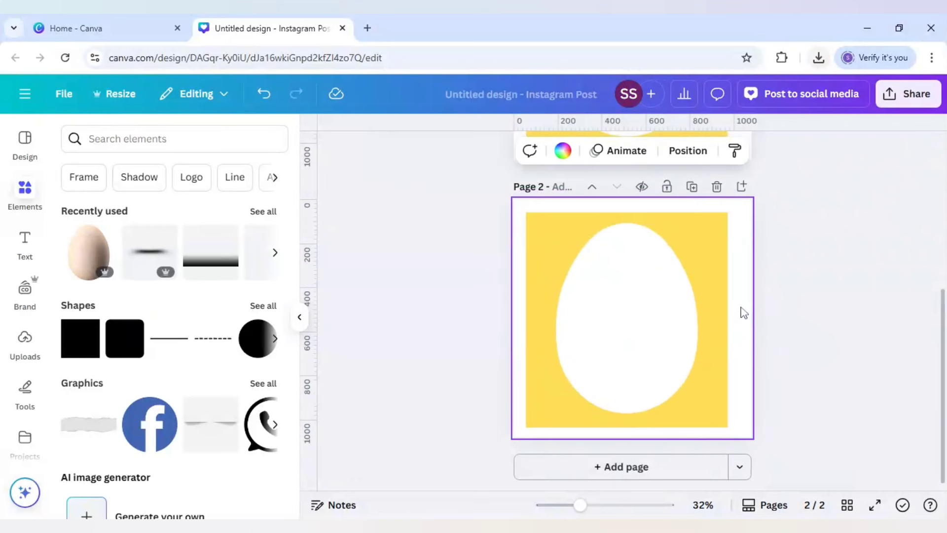
left_click(562, 151)
scroll(239, 336, "down", 5)
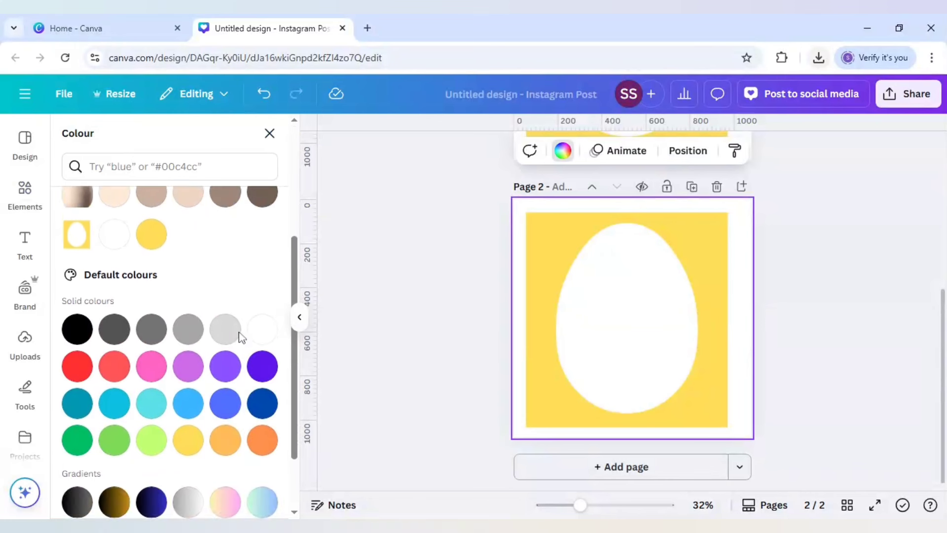
left_click(263, 358)
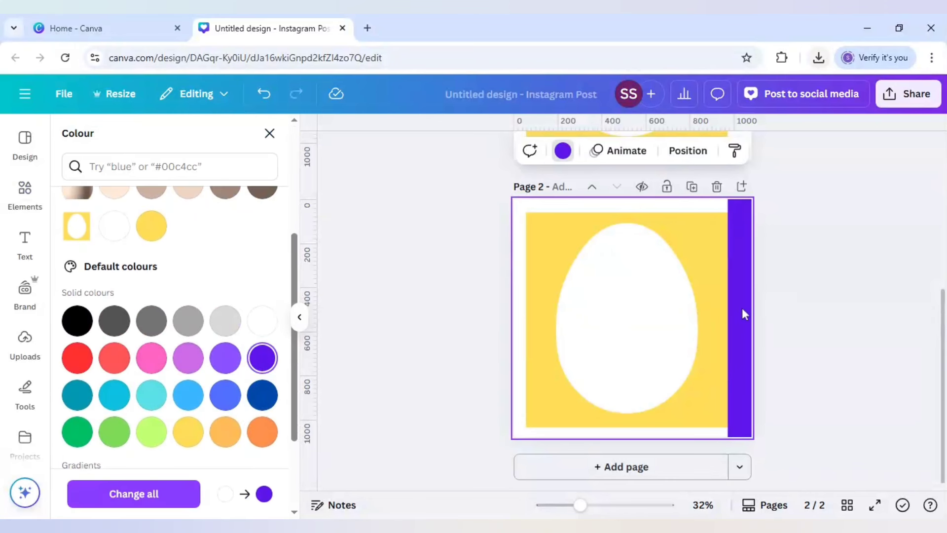
Remove the egg image's background and crop its left, top and bottom edges to the yellow frame
left_click(629, 297)
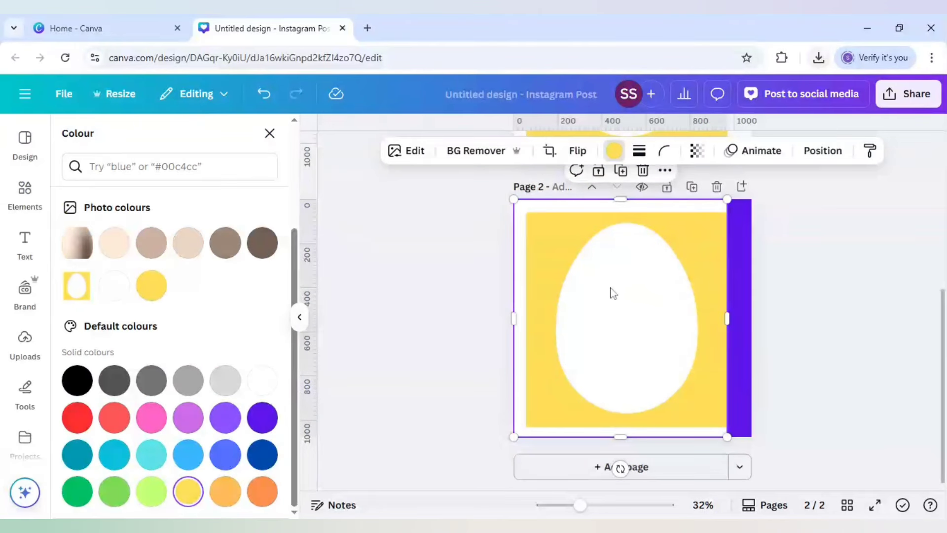
left_click(477, 153)
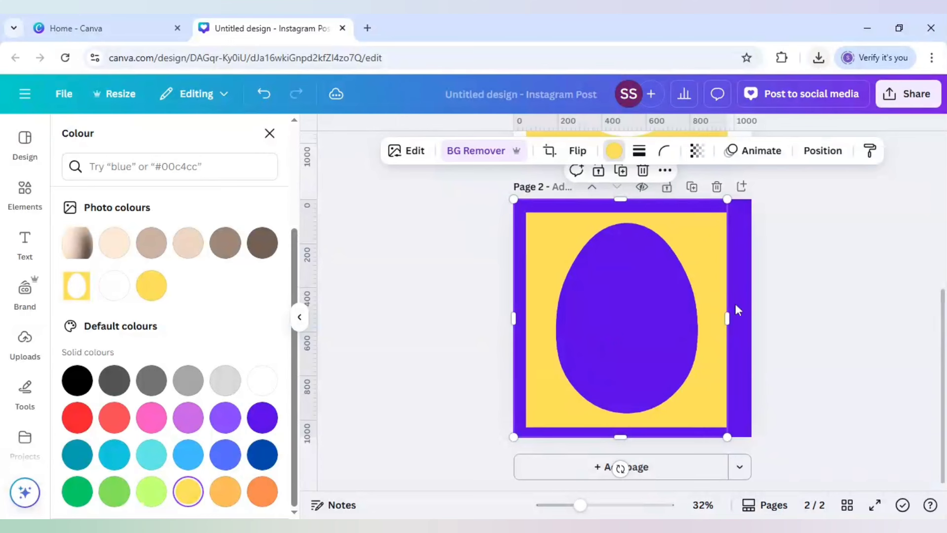
left_click_drag(524, 308, 529, 303)
left_click_drag(630, 202, 628, 215)
left_click_drag(631, 426, 629, 423)
Add the "Mermaid in mythical island" photo to page 2 and enlarge it to cover the egg-shaped cutout
left_click(26, 197)
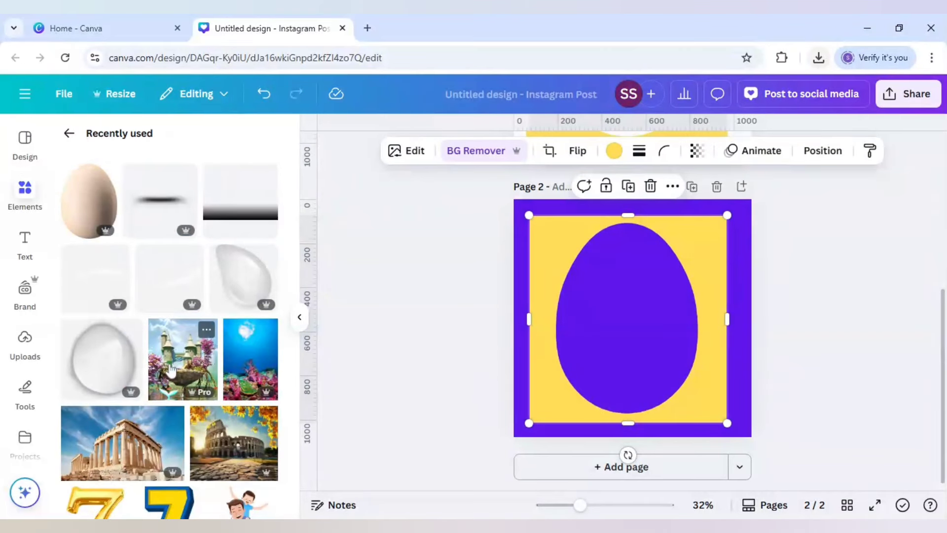
left_click(206, 329)
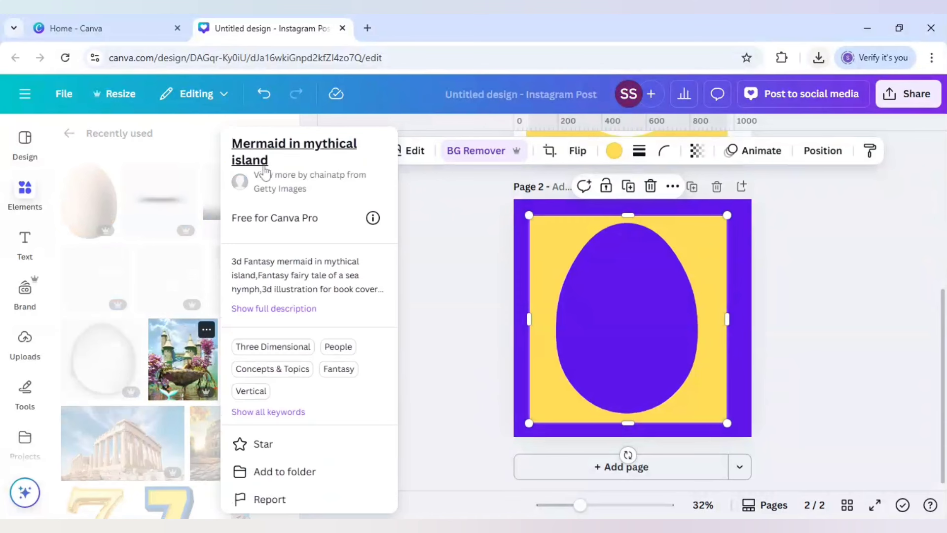
left_click(173, 372)
left_click(173, 373)
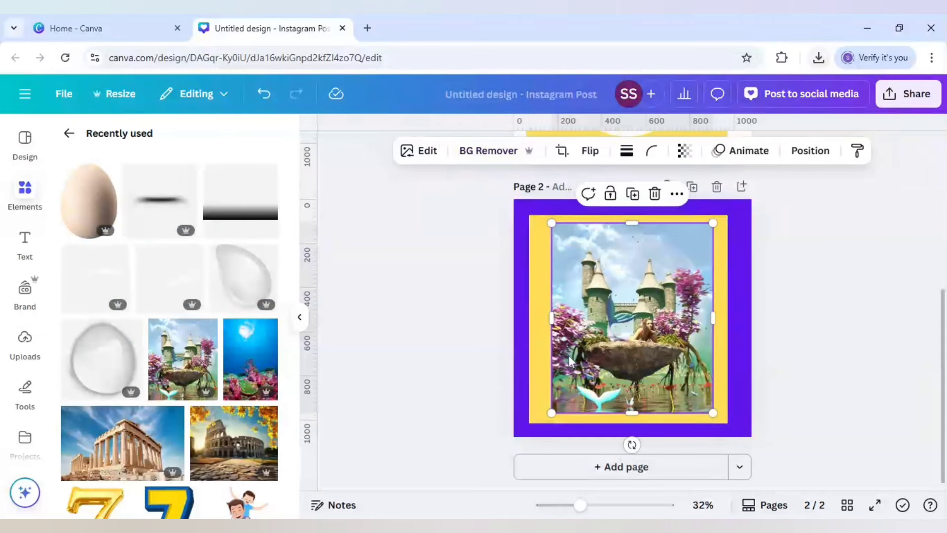
mouse_move(636, 351)
left_mouse_down()
mouse_move(627, 341)
mouse_move(625, 348)
left_mouse_up()
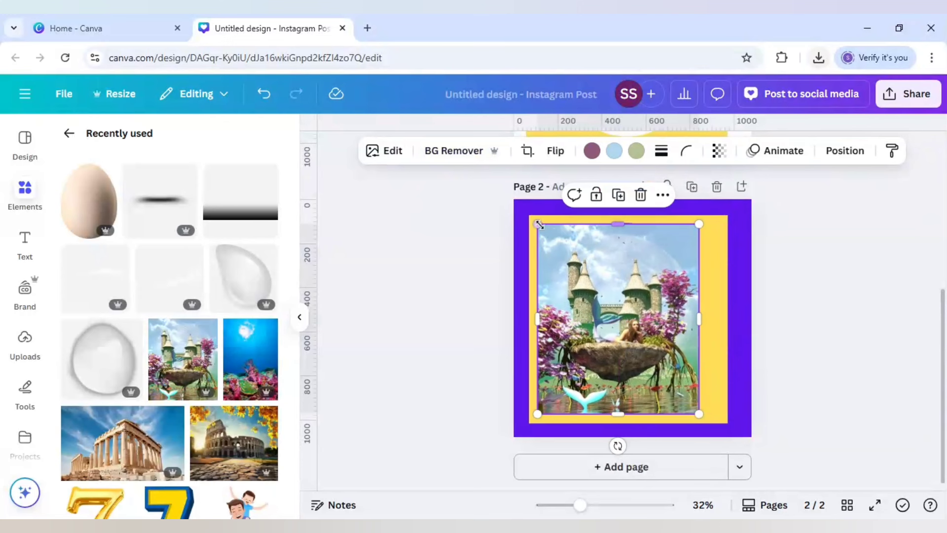
left_click_drag(538, 225, 533, 220)
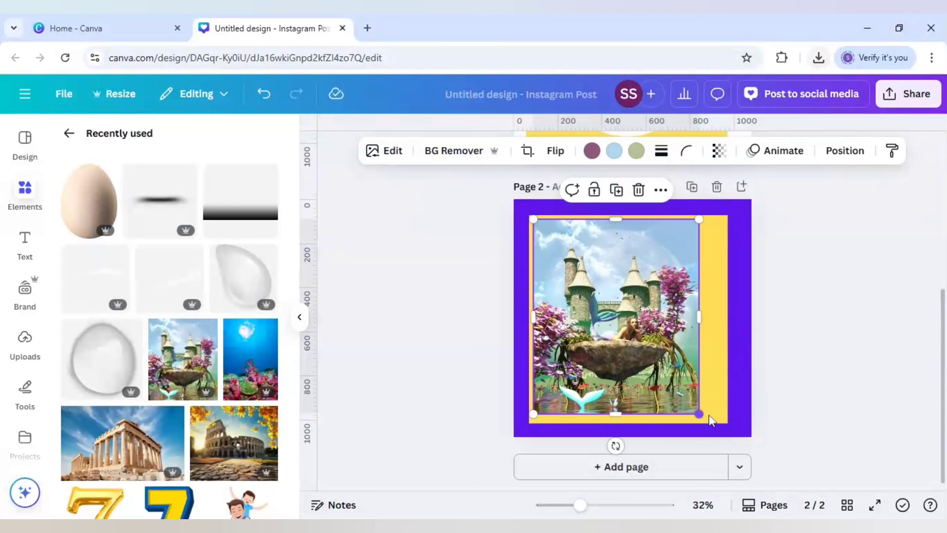
left_click_drag(699, 414, 707, 422)
Send the mermaid photo to the back of page 2 and nudge it into place behind the egg-shaped cutout
right_click(636, 299)
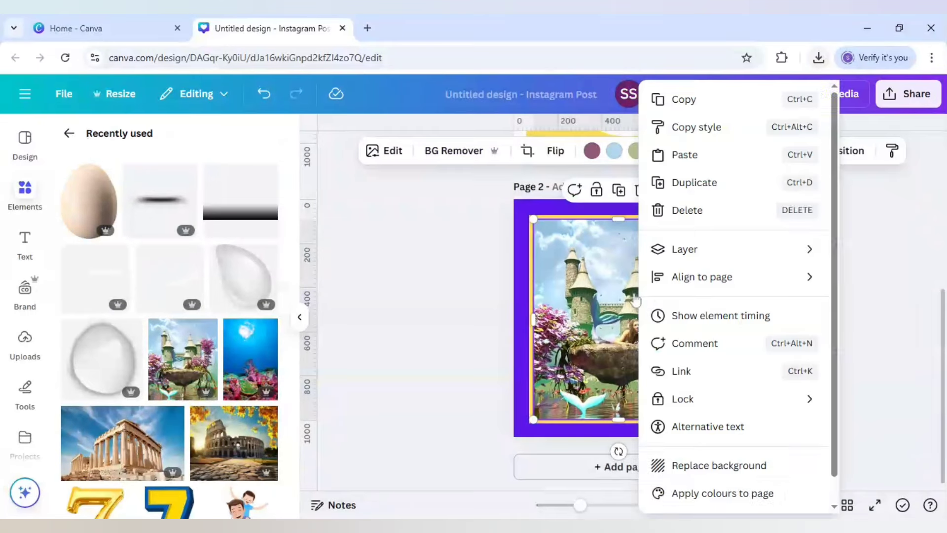
mouse_move(674, 258)
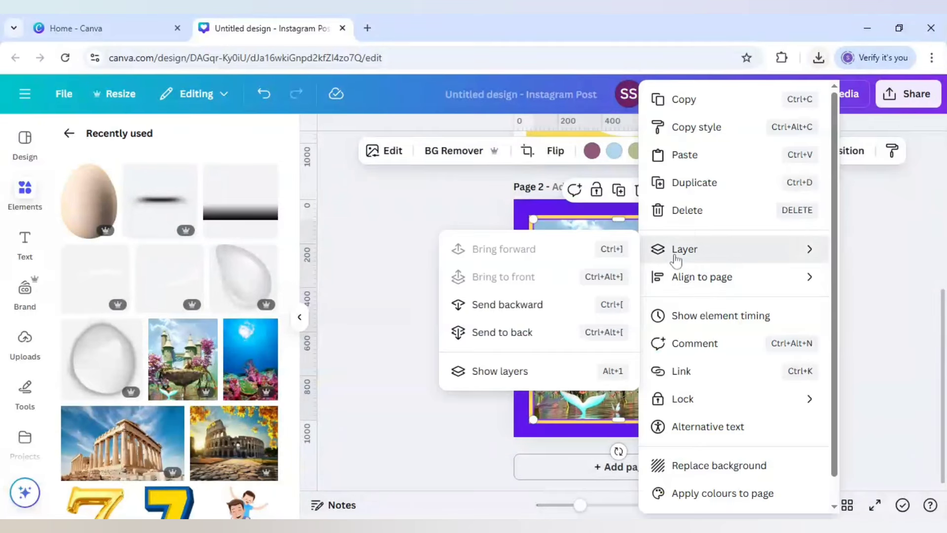
left_click(529, 344)
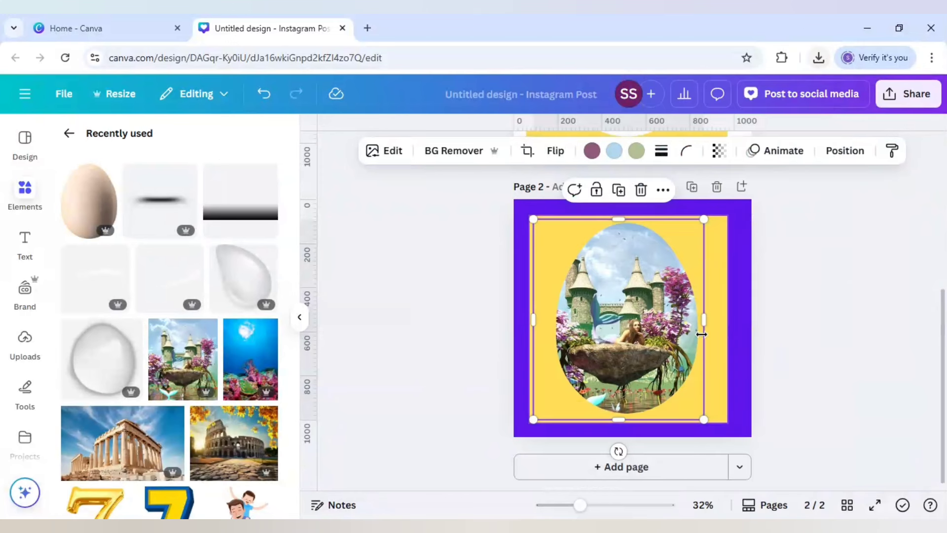
left_click_drag(681, 341, 686, 340)
left_click(534, 280)
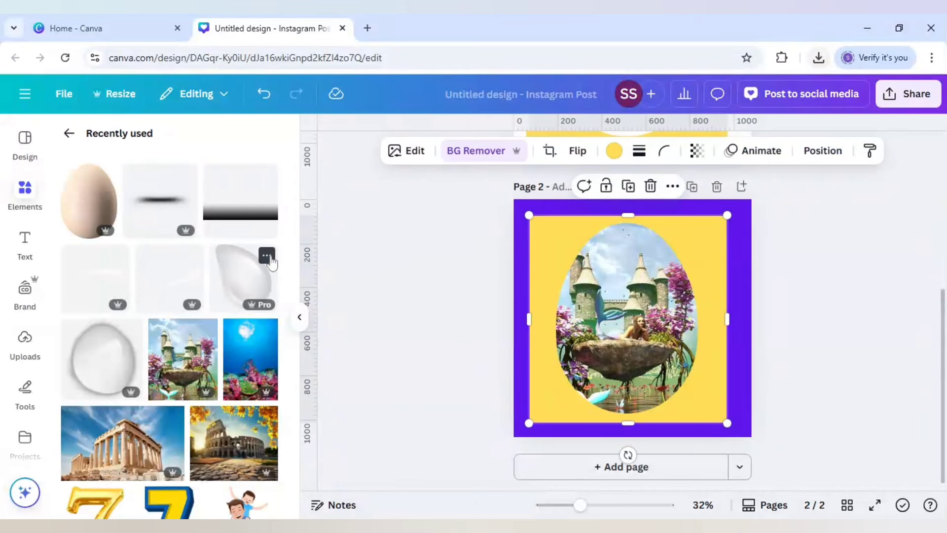
Add the "Transparent Liquid Blob" element to page 2 and rotate it until its narrow end points up over the egg
left_click(267, 257)
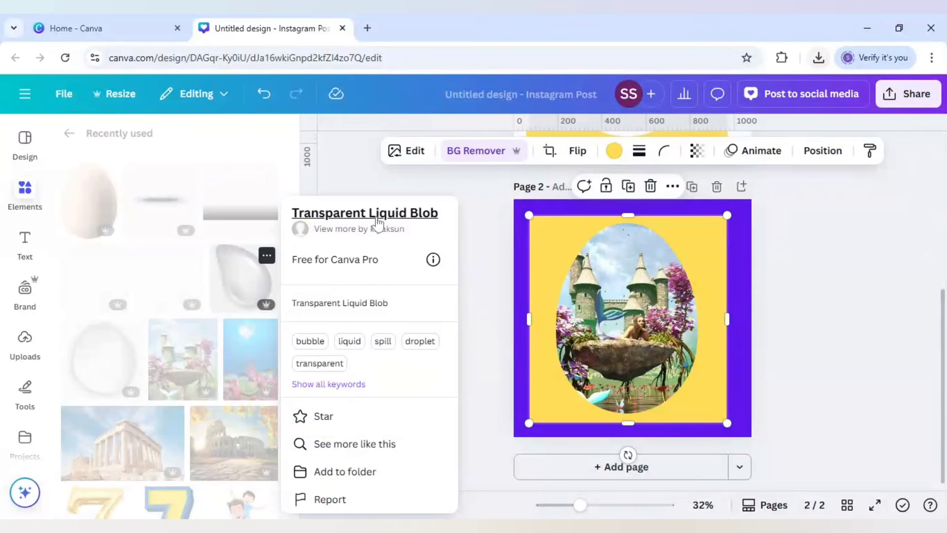
left_click(248, 285)
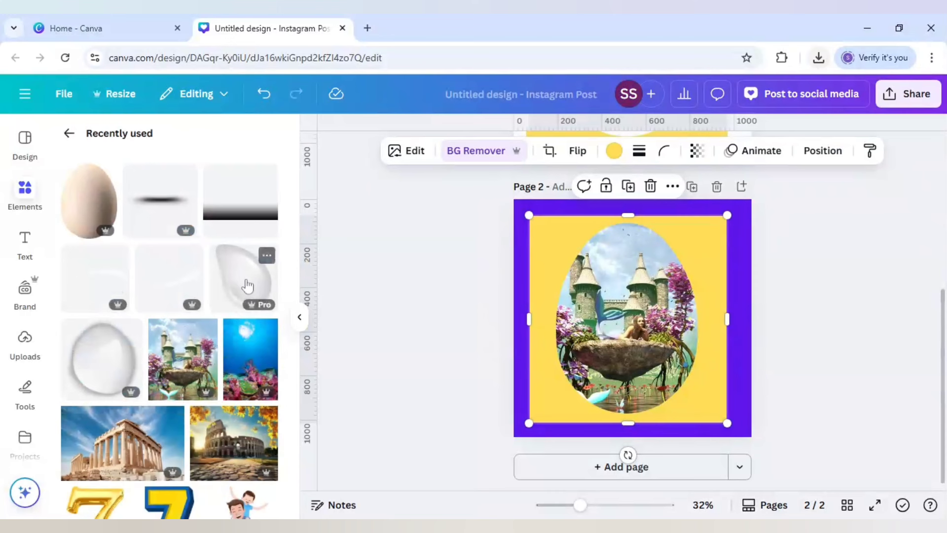
left_click(248, 285)
left_click_drag(631, 442, 546, 425)
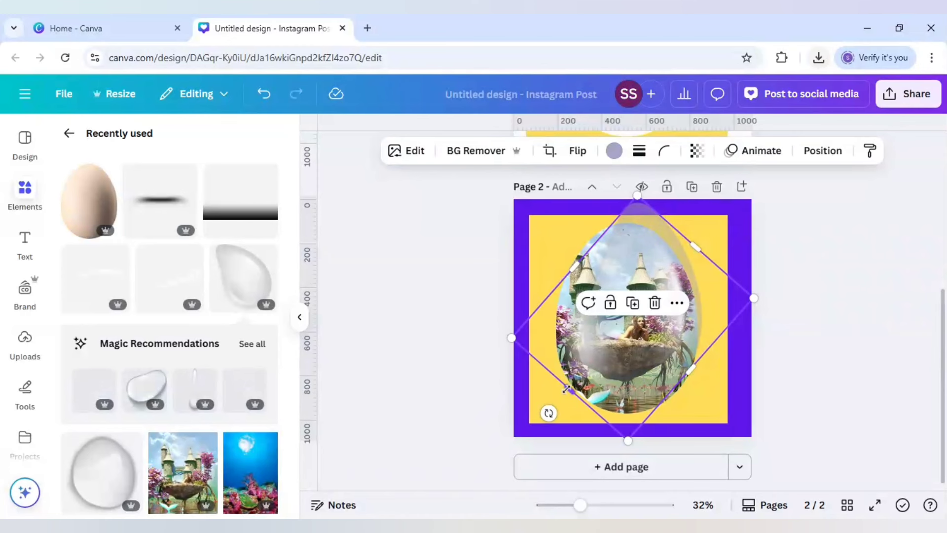
Stretch the liquid blob beyond the egg's outline and shift it so its highlight falls along the egg's right side
left_click_drag(563, 390, 482, 434)
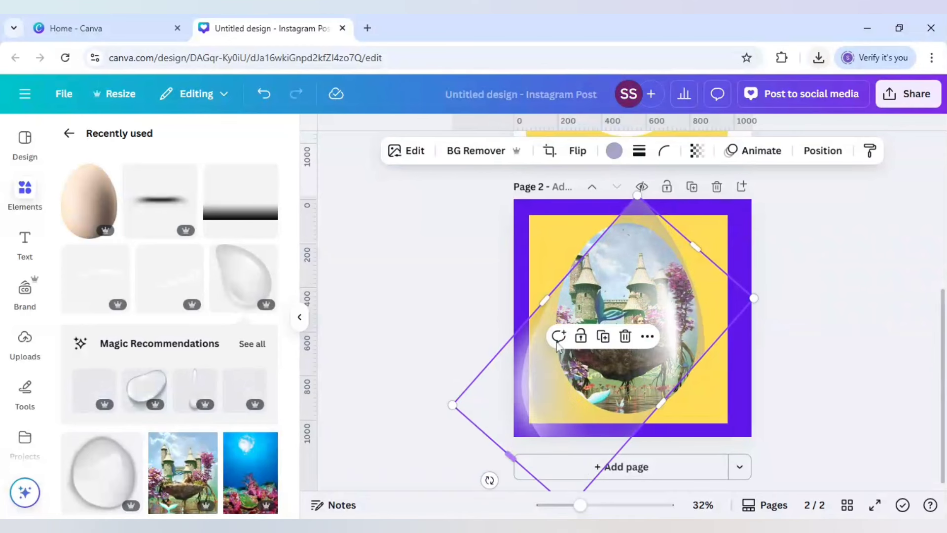
left_click_drag(568, 271, 550, 256)
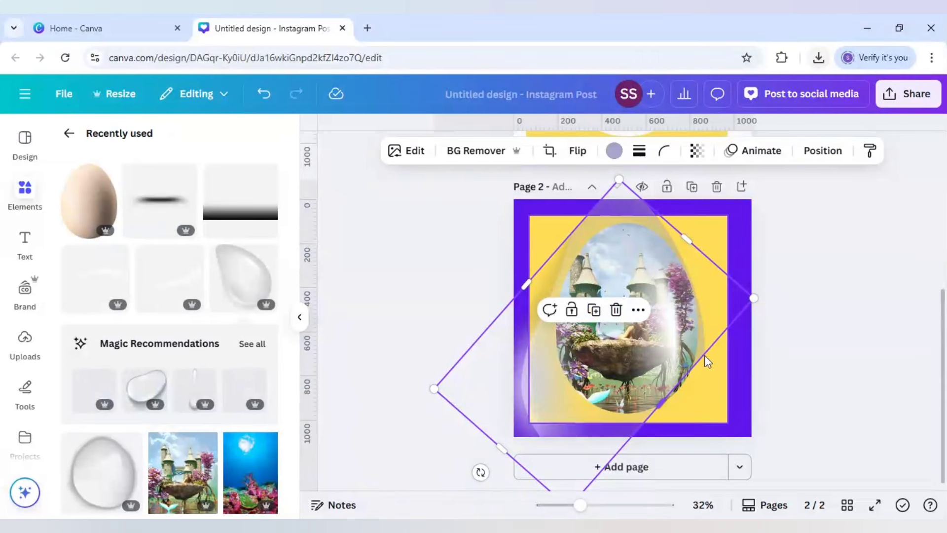
left_click_drag(665, 391, 672, 412)
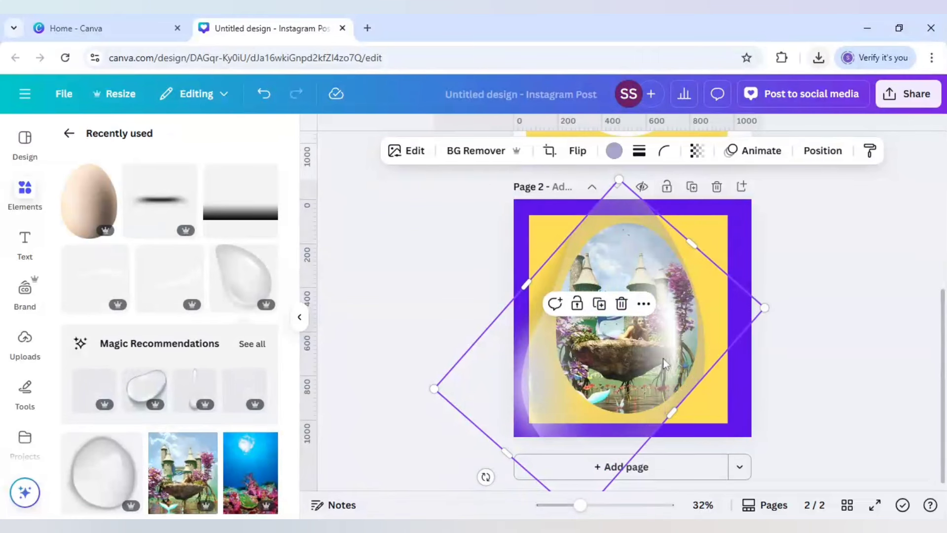
left_click_drag(667, 355, 670, 345)
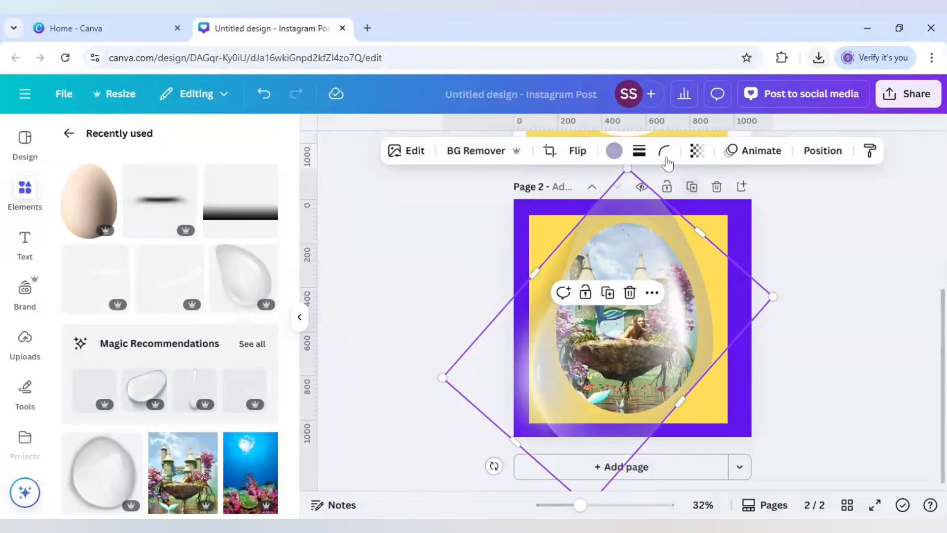
Set the liquid blob's transparency to 78 and send it one layer backward, behind the yellow egg frame
left_click(696, 150)
left_click_drag(727, 211, 706, 209)
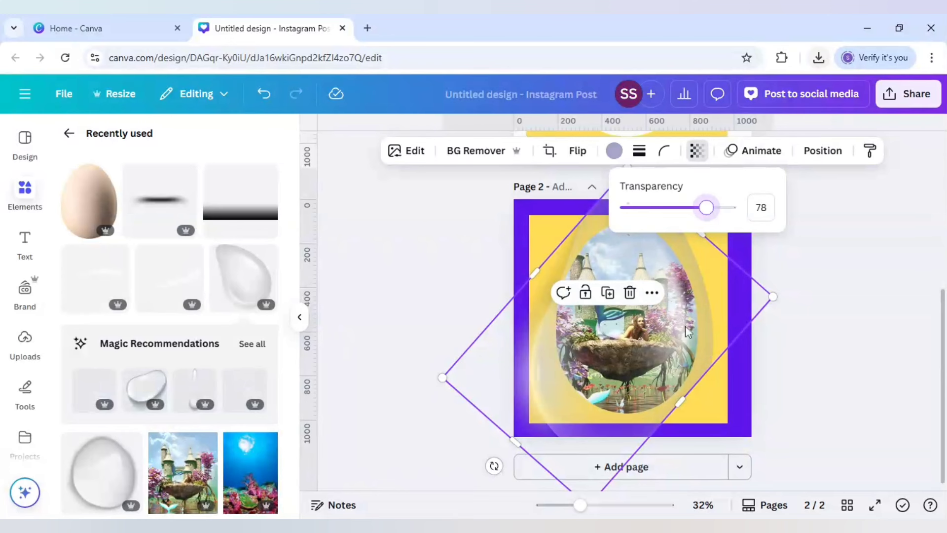
right_click(654, 346)
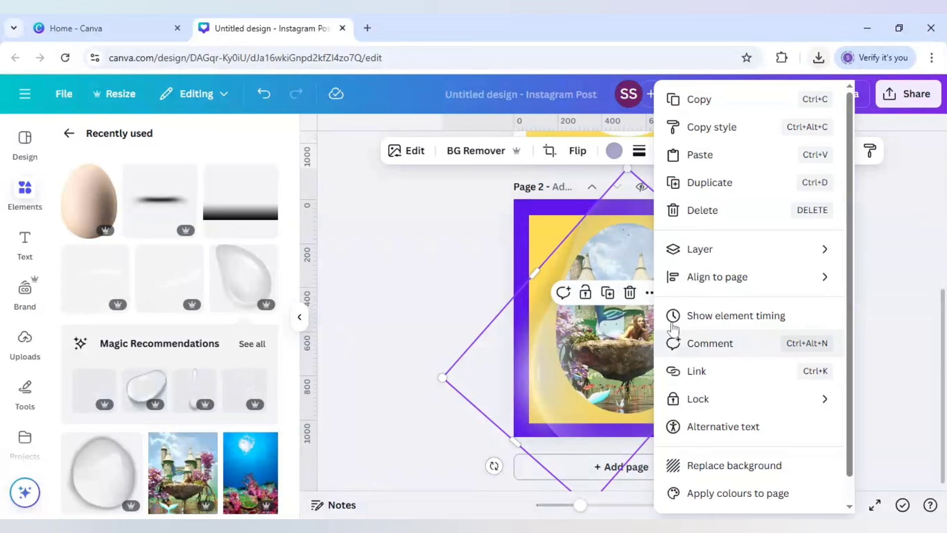
mouse_move(706, 253)
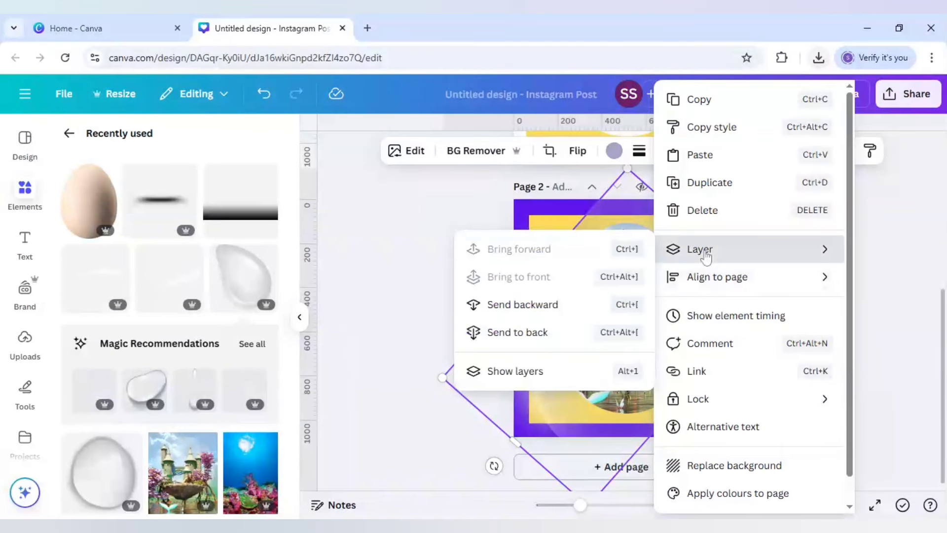
left_click(564, 312)
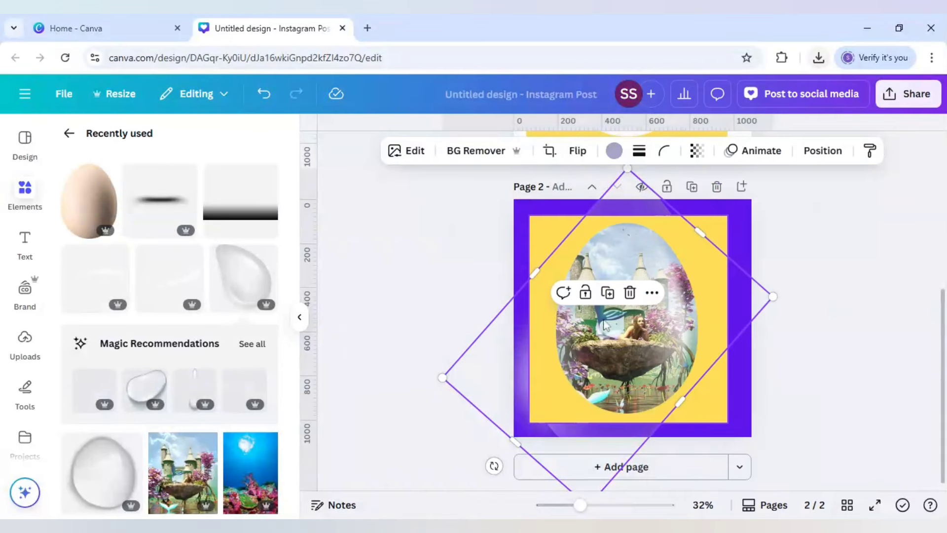
left_click(848, 283)
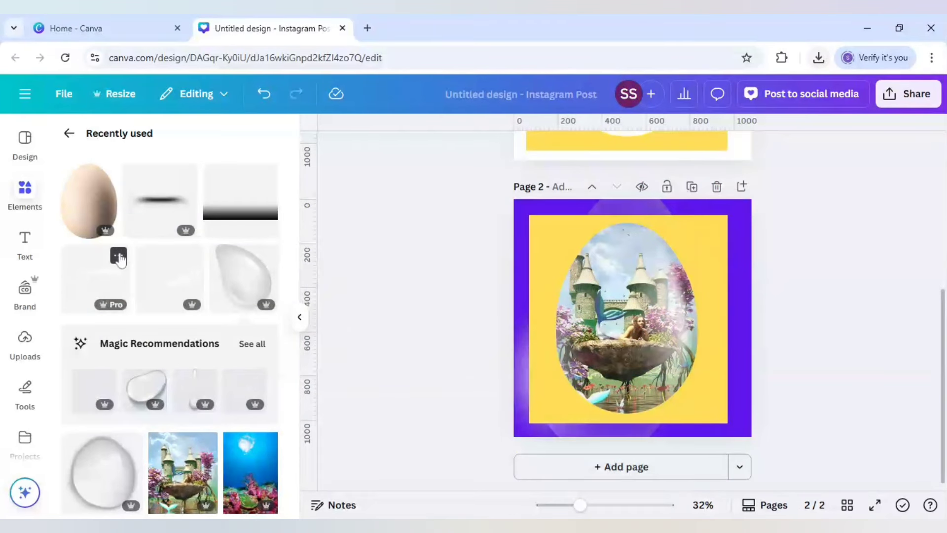
Add the "White Glowing Curve" element, rotate it, and position it along the egg's left edge
left_click(118, 257)
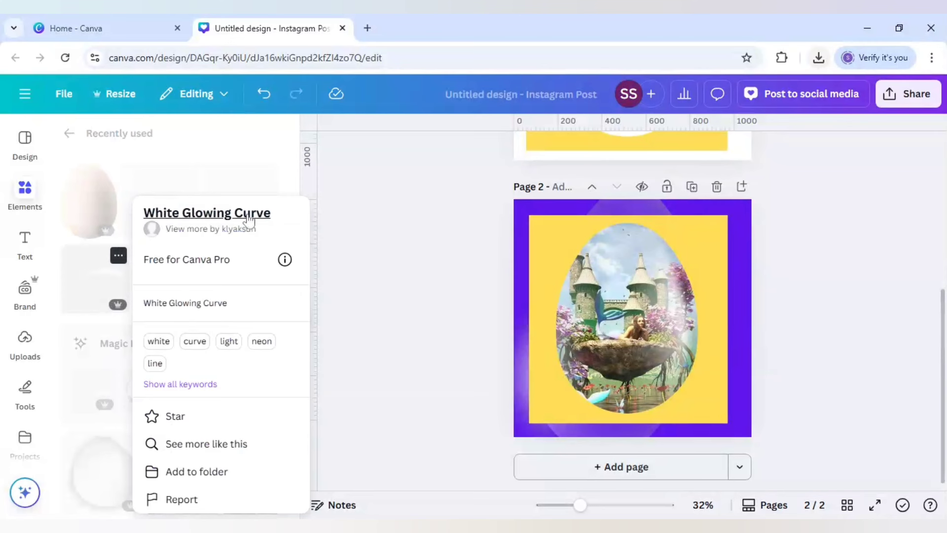
left_click(87, 285)
left_click(93, 284)
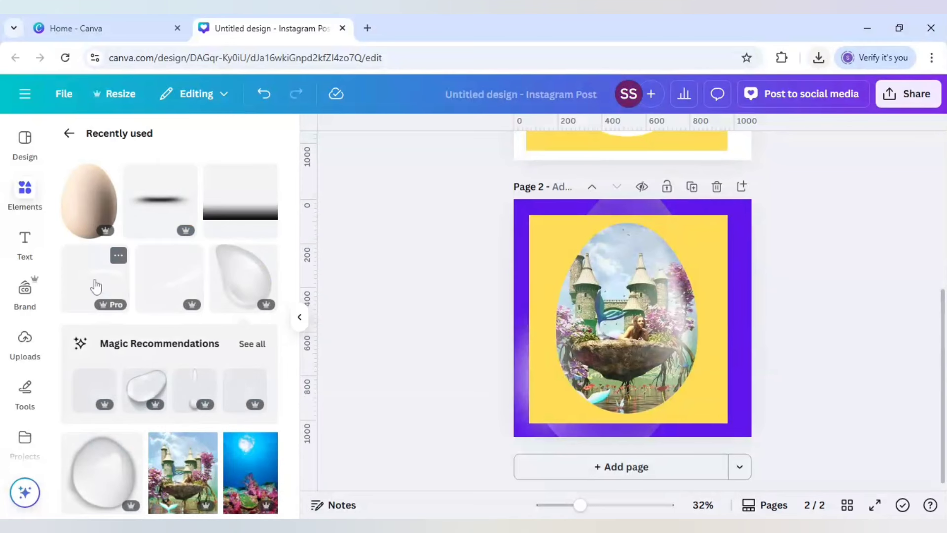
left_click_drag(633, 384, 685, 342)
left_click_drag(634, 313, 591, 308)
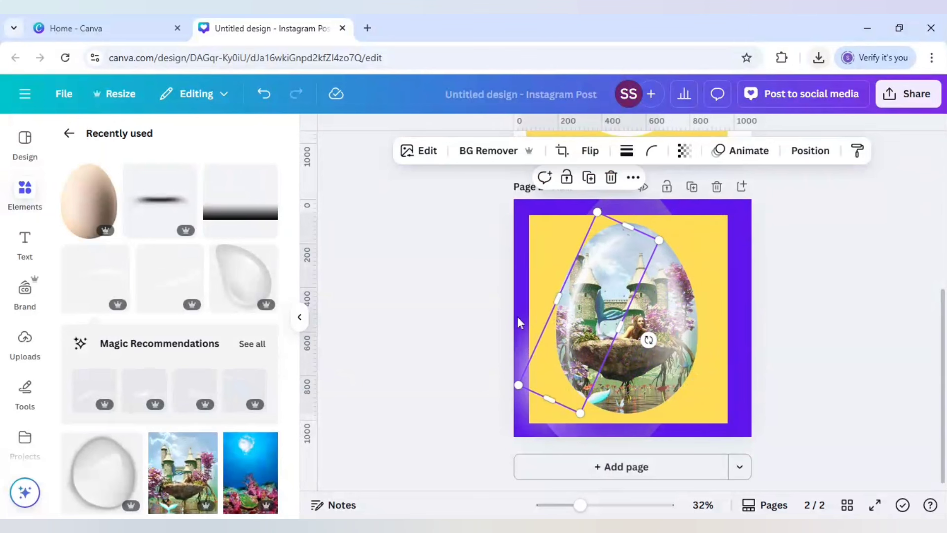
Send the white glowing curve one layer backward, behind the yellow egg frame
right_click(597, 288)
mouse_move(644, 250)
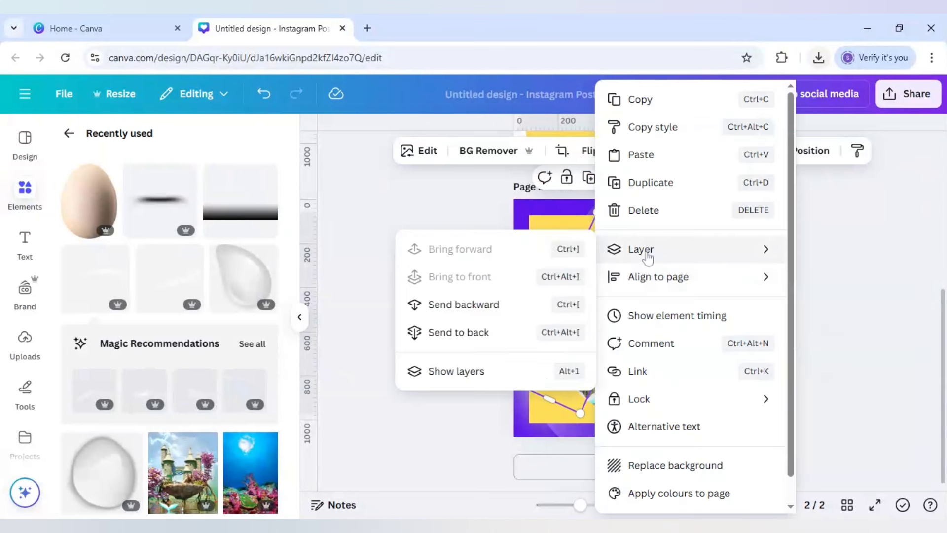
left_click(493, 304)
left_click(376, 298)
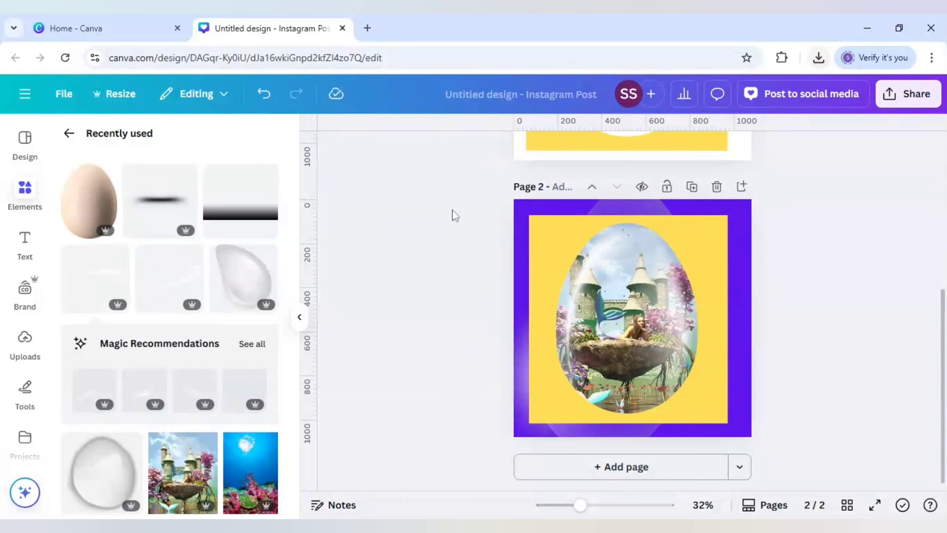
Copy the yellow square from page 1 to page 2 and align it with the page's top-left corner
scroll(493, 231, "up", 3)
left_click(531, 257)
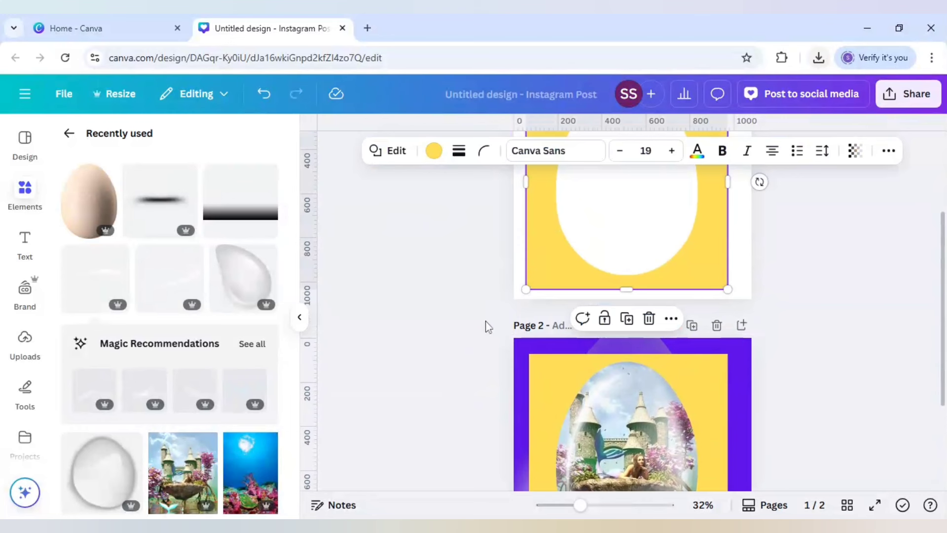
scroll(520, 325, "down", 2)
left_click(531, 320)
key("Delete")
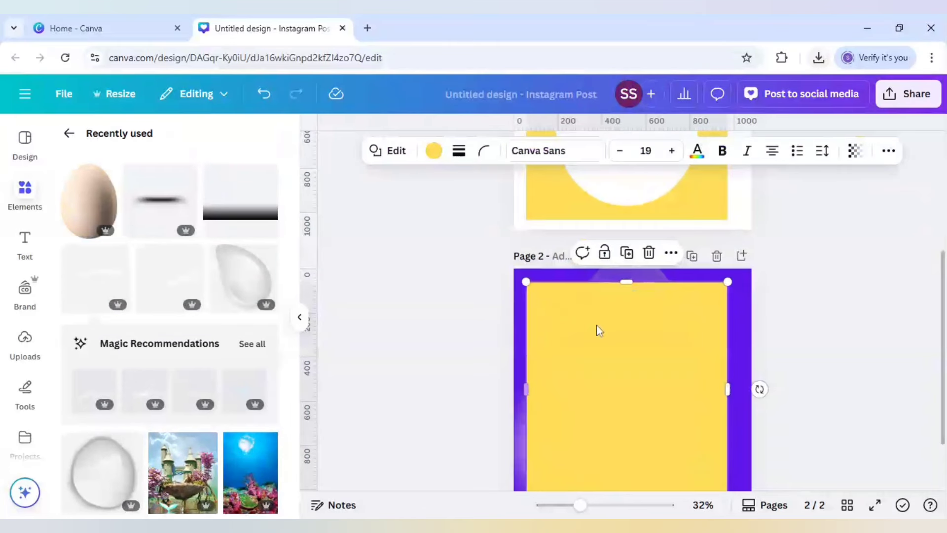
left_click_drag(596, 325, 584, 306)
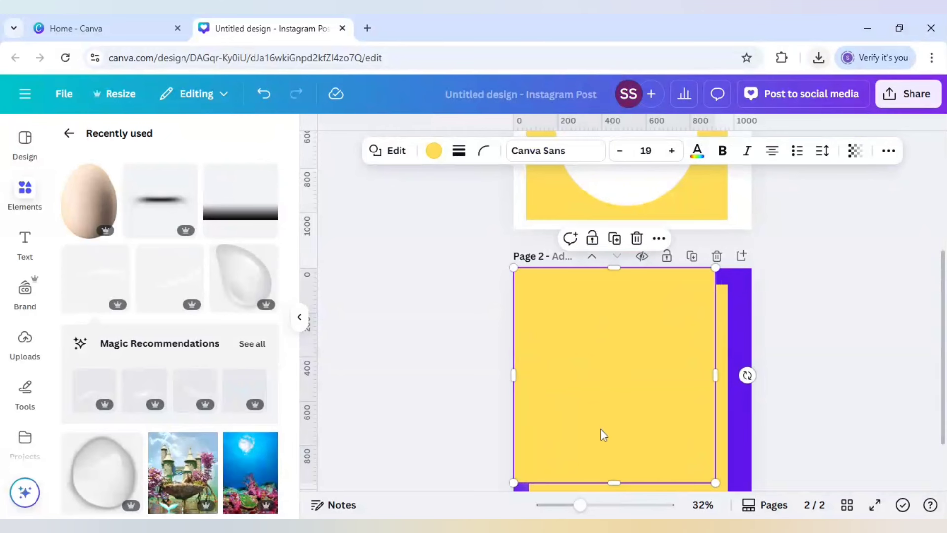
Resize the yellow square into a thin strip spanning page 2's full width and covering the violet band above the frame
left_click_drag(629, 483, 638, 284)
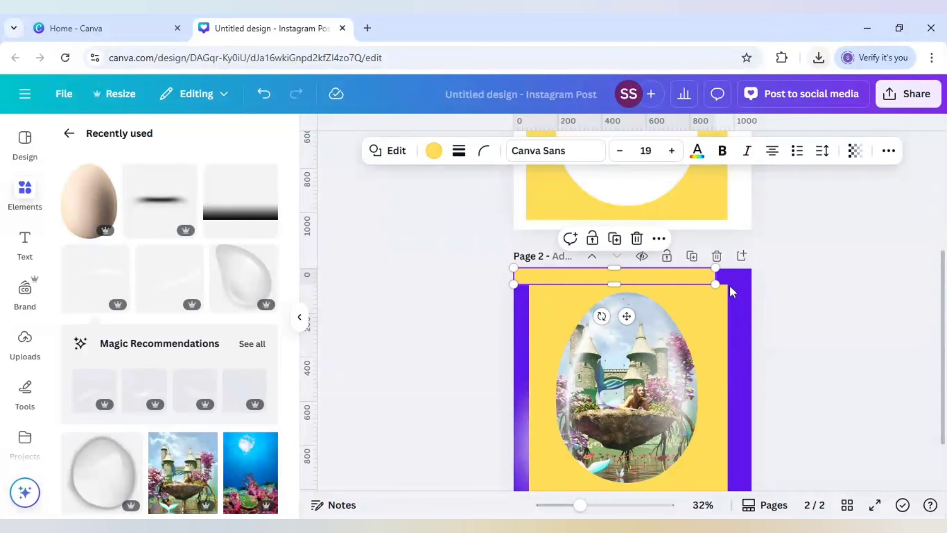
left_click_drag(716, 277, 763, 273)
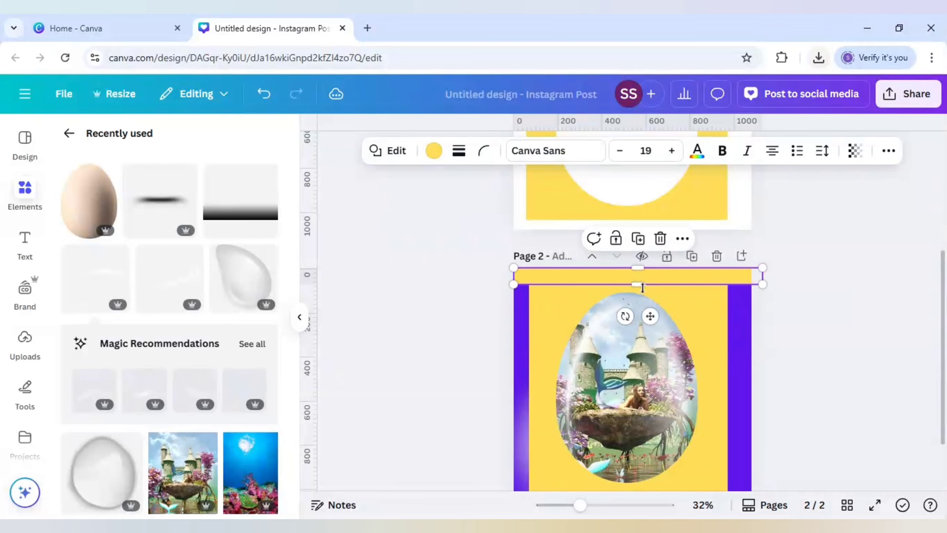
left_click_drag(641, 285, 641, 286)
left_click_drag(581, 505, 606, 505)
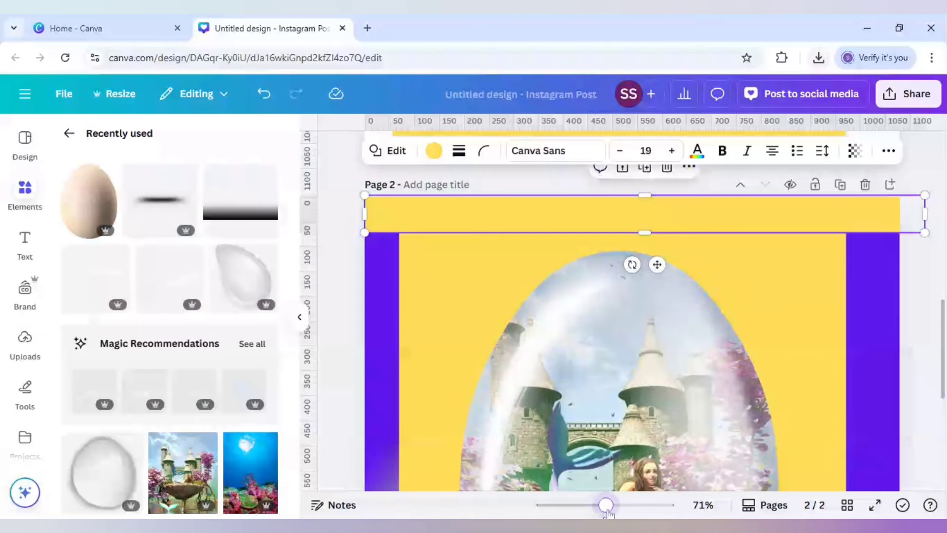
left_click_drag(644, 233, 644, 240)
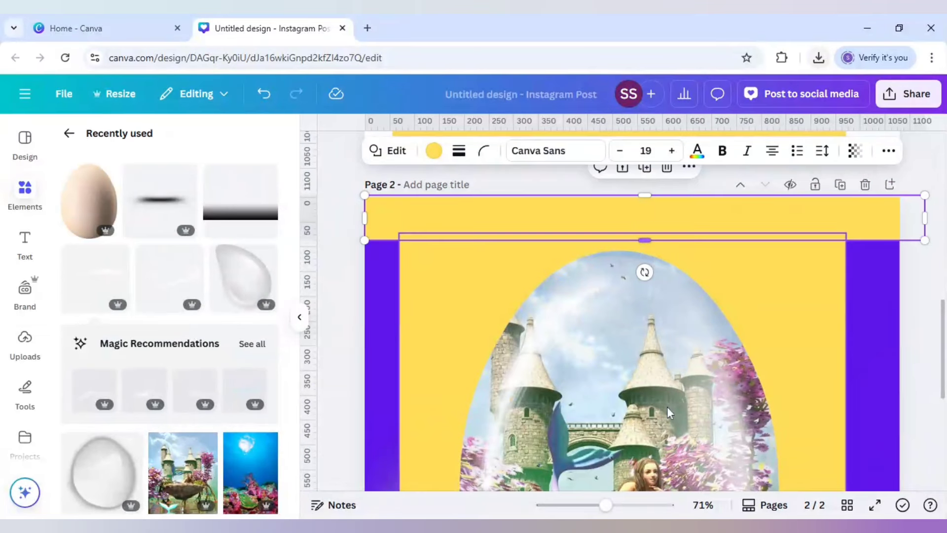
Place a copy of the yellow strip over the violet band along page 2's bottom edge and increase its height
scroll(641, 375, "down", 3, "ctrl")
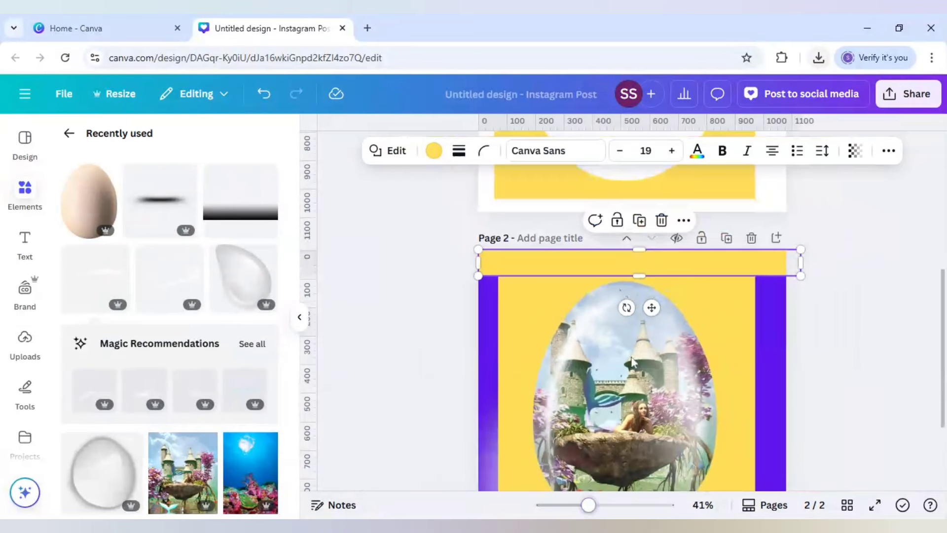
scroll(572, 227, "down", 2)
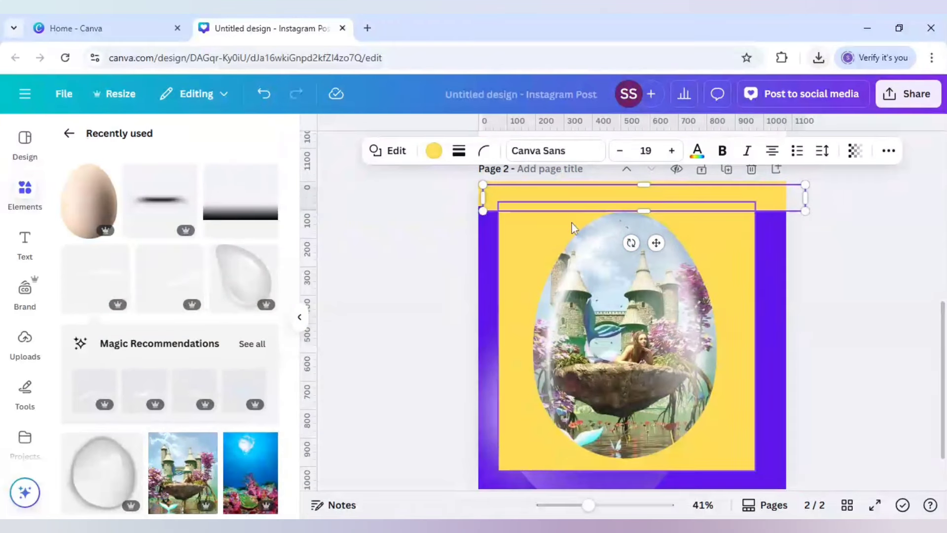
left_click_drag(570, 198, 567, 474)
scroll(612, 432, "down", 2)
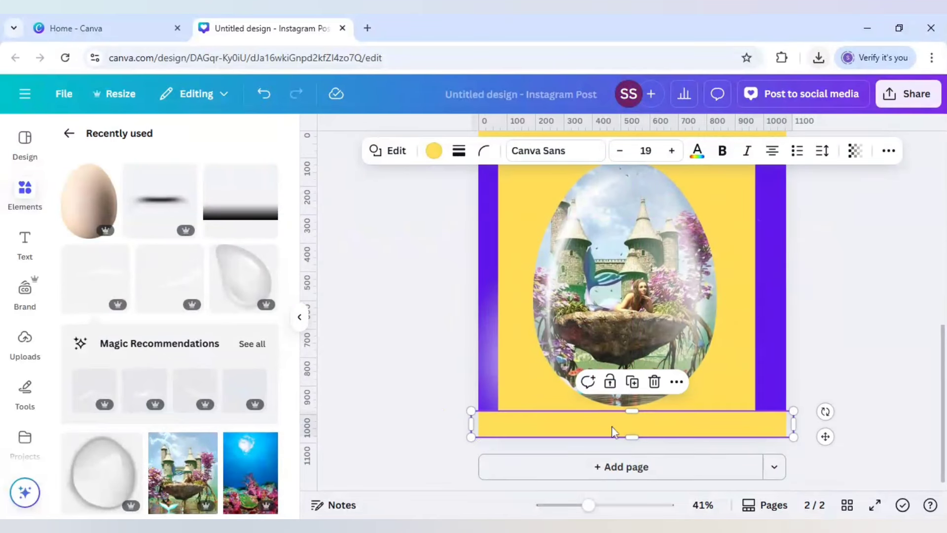
left_click_drag(630, 434, 632, 446)
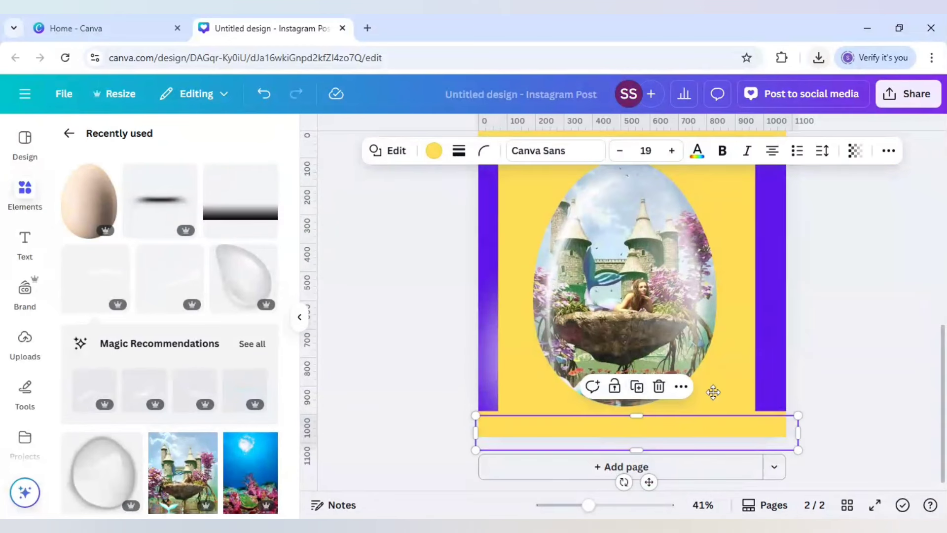
Place vertical copies of the yellow strip over the violet bands along page 2's right and left edges
left_click_drag(673, 426, 722, 324)
left_click_drag(701, 374, 757, 298)
scroll(623, 445, "up", 2)
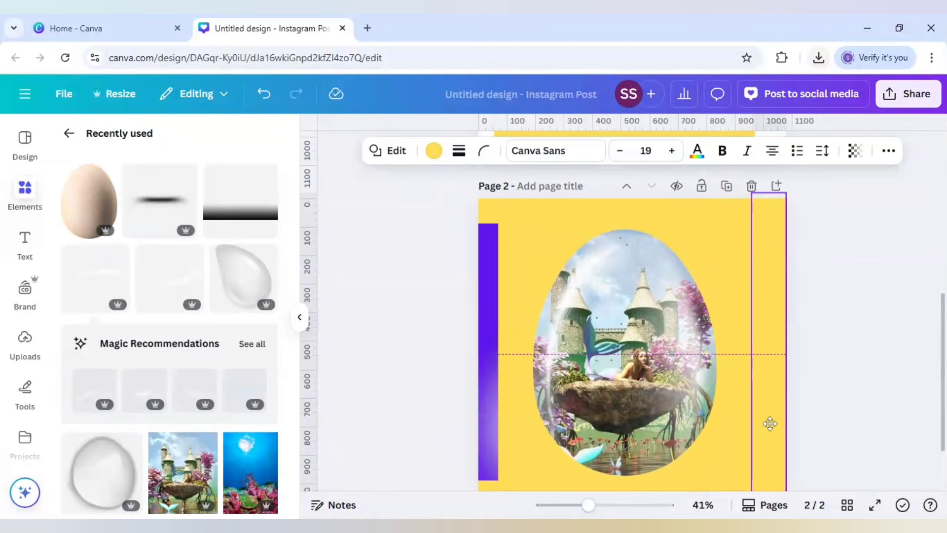
scroll(829, 429, "down", 3)
scroll(765, 288, "up", 3)
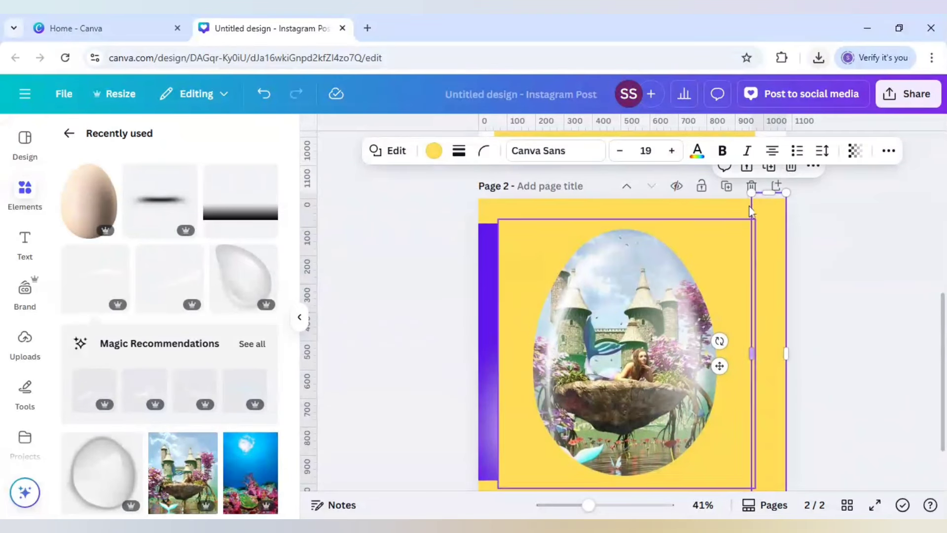
left_click_drag(769, 292, 484, 314)
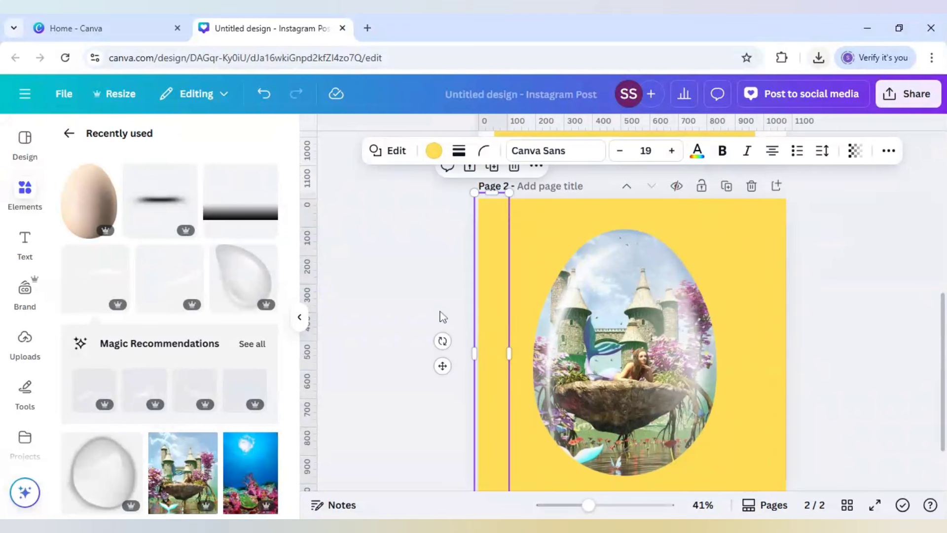
Apply a Glow shadow effect to the yellow frame around the egg cutout on page 2
left_click(442, 318)
scroll(440, 326, "down", 3)
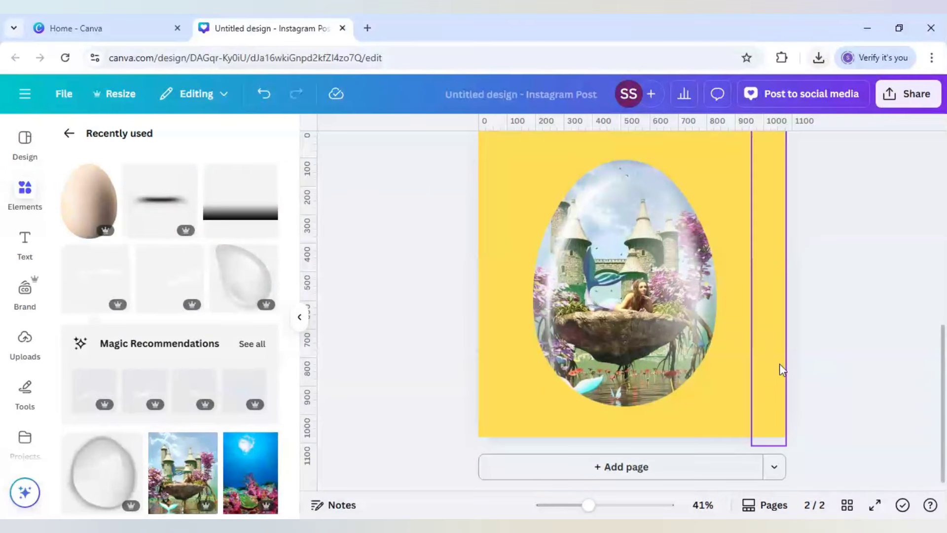
key("ctrl+minus")
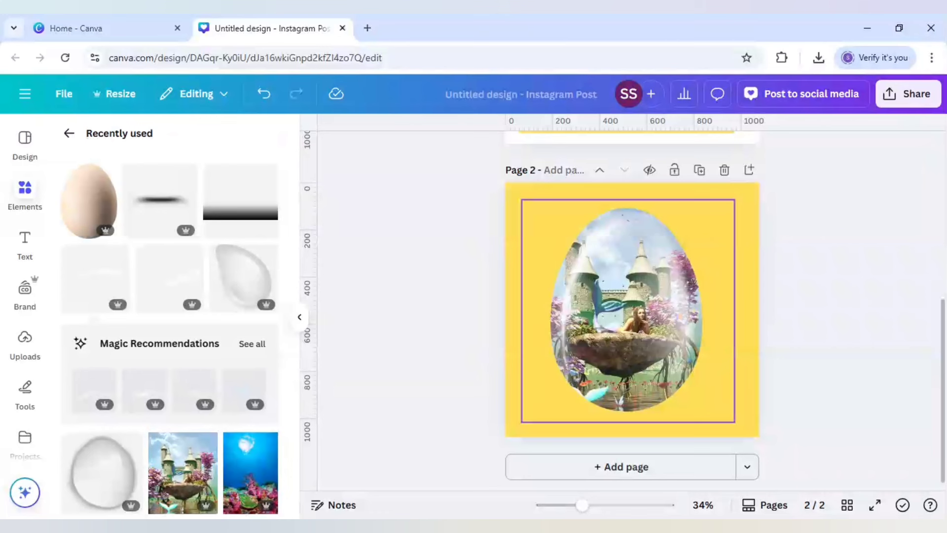
left_click(667, 255)
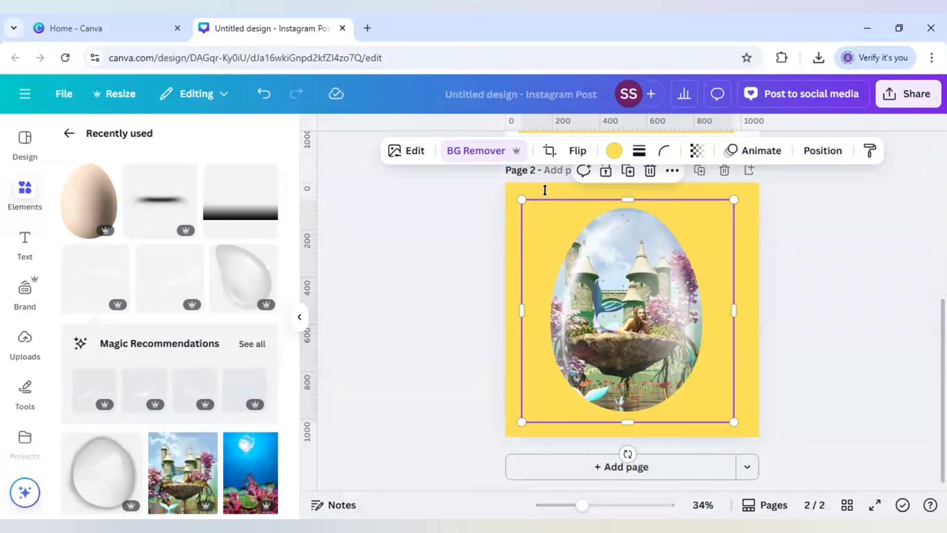
left_click(407, 152)
scroll(143, 376, "down", 3)
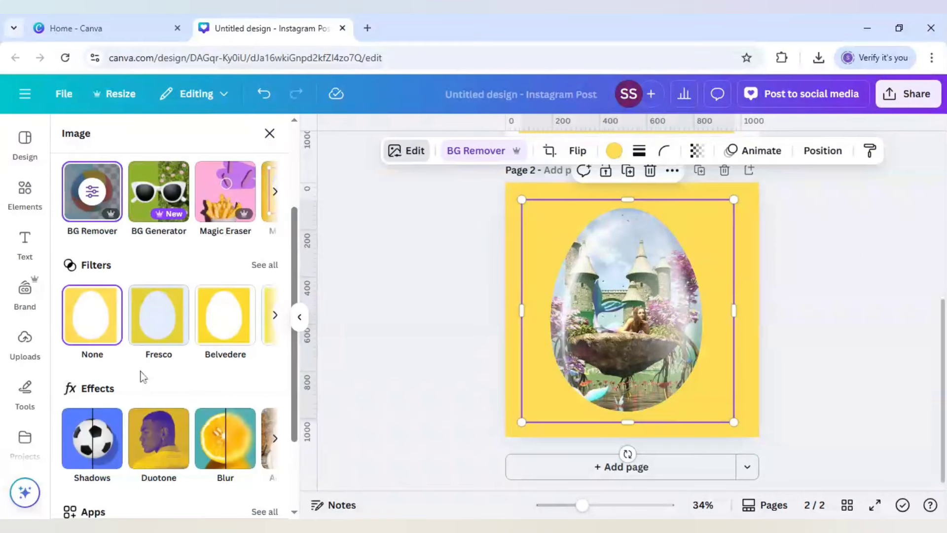
left_click(94, 442)
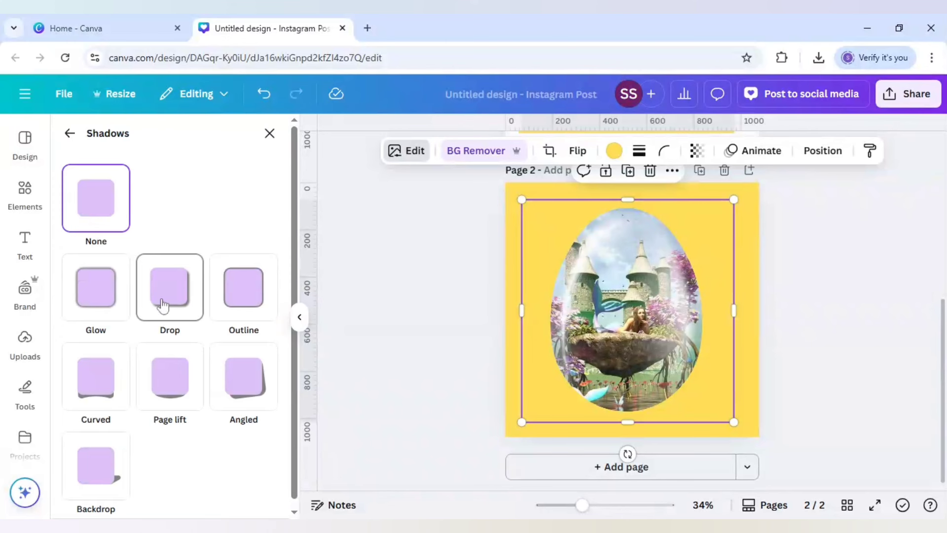
left_click(113, 292)
scroll(177, 387, "down", 2)
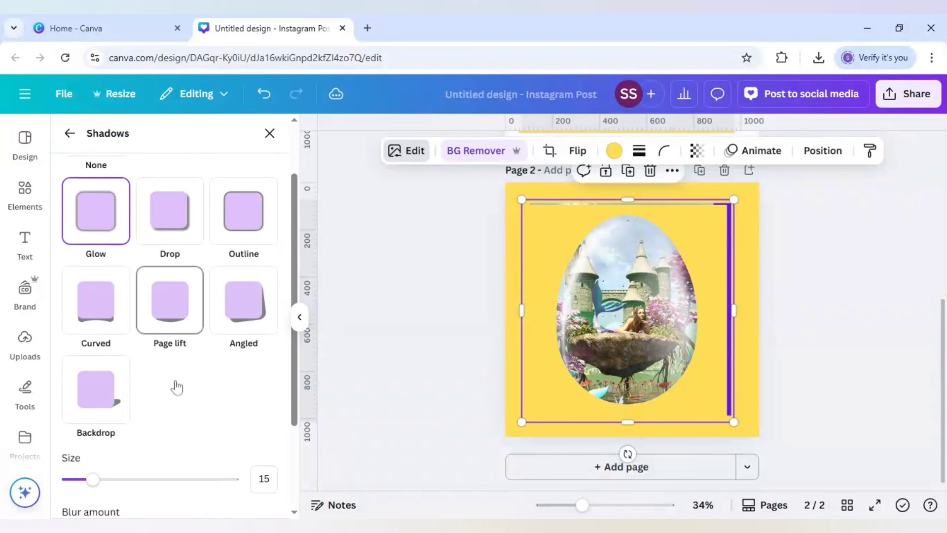
Set the glow shadow's size to 45 and its blur amount to 45, and deselect the frame
scroll(176, 387, "down", 3)
double_click(264, 351)
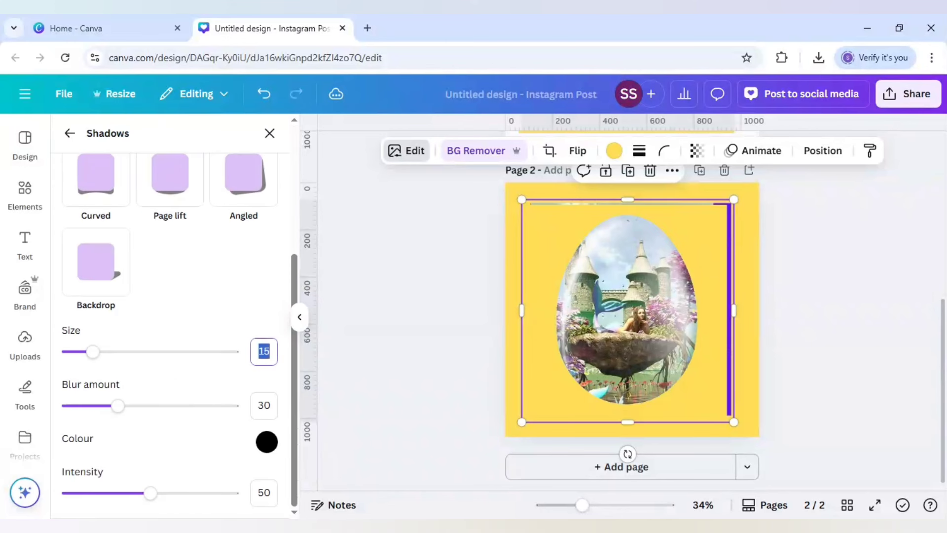
type("45")
key("Tab")
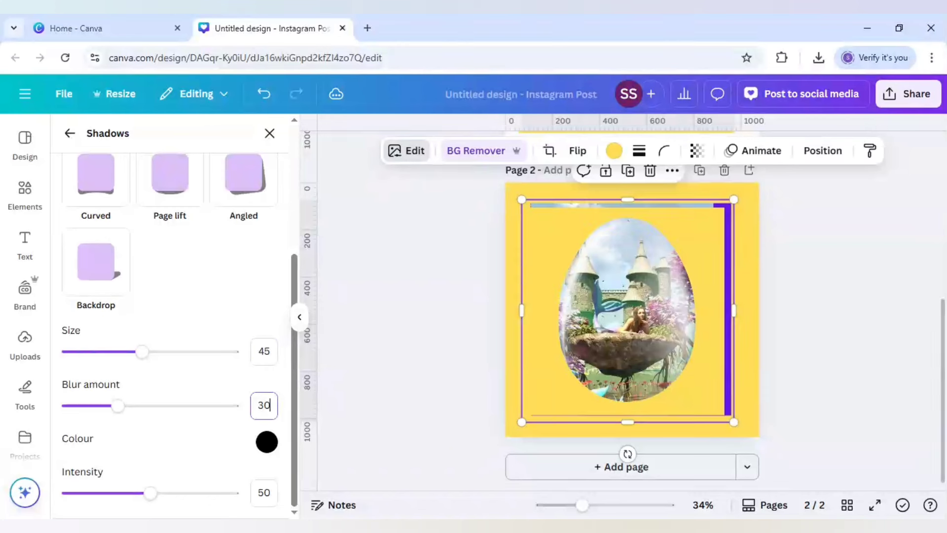
type("45")
key("Return")
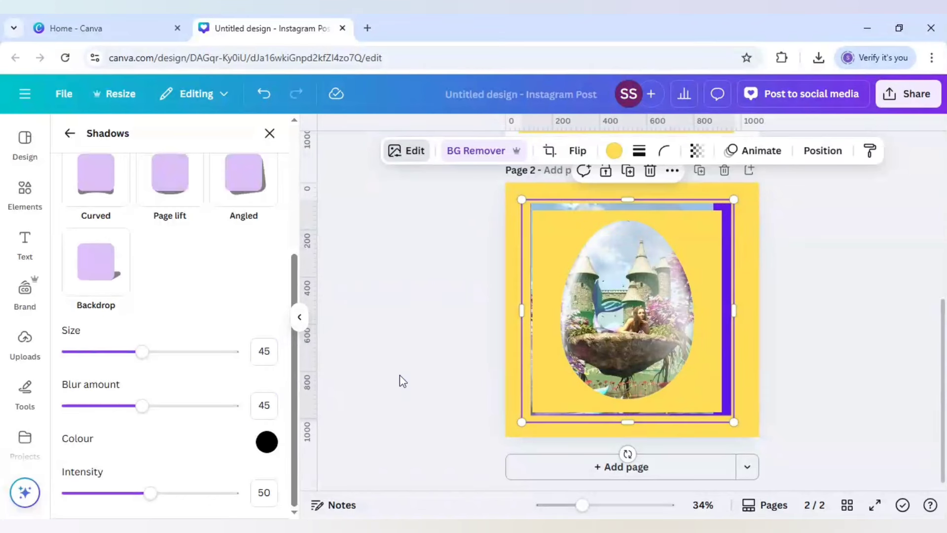
key("Escape")
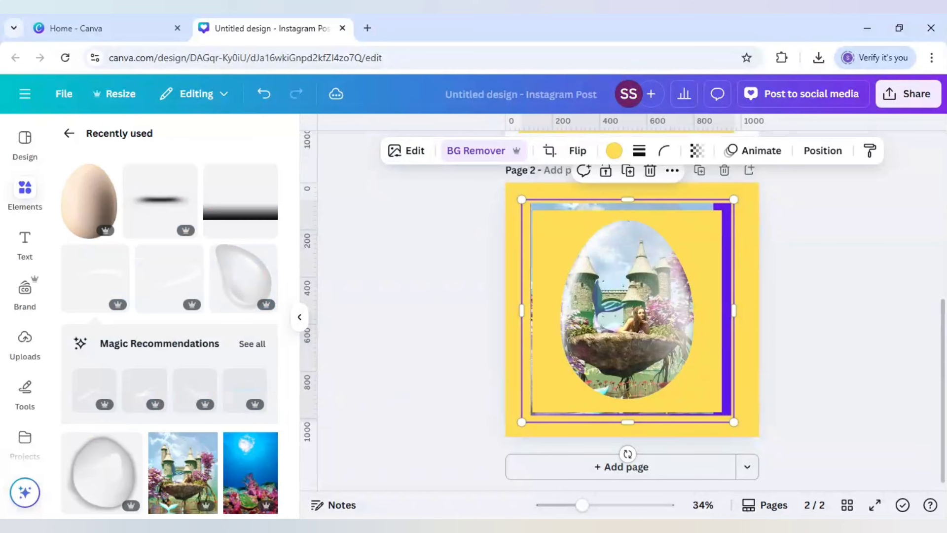
left_click(429, 360)
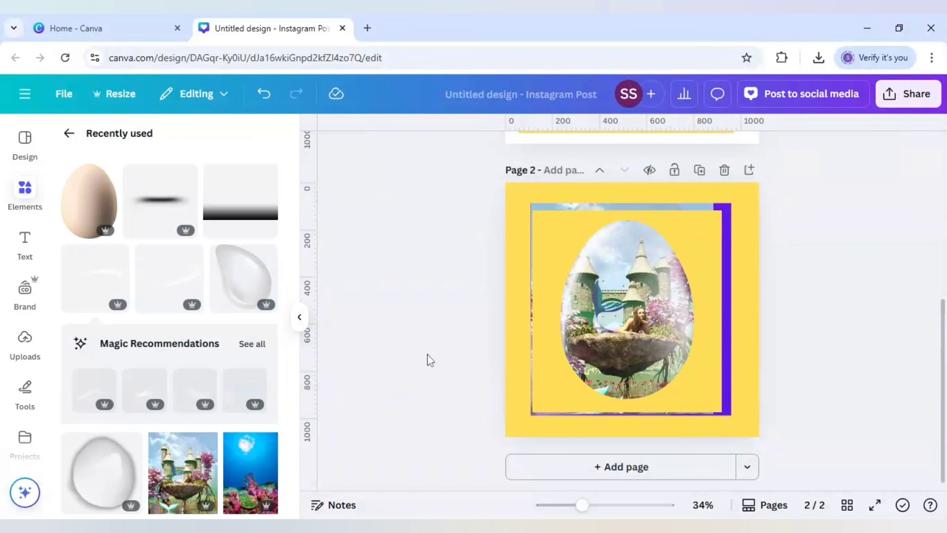
Reposition and enlarge the yellow egg frame on page 2 to cover the exposed photo and violet edges
left_click(602, 354)
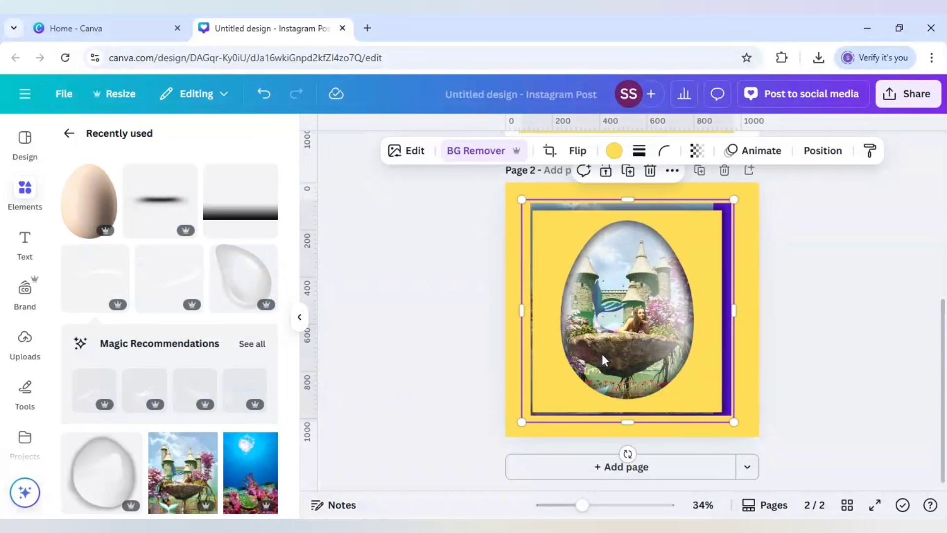
left_click_drag(635, 359, 629, 345)
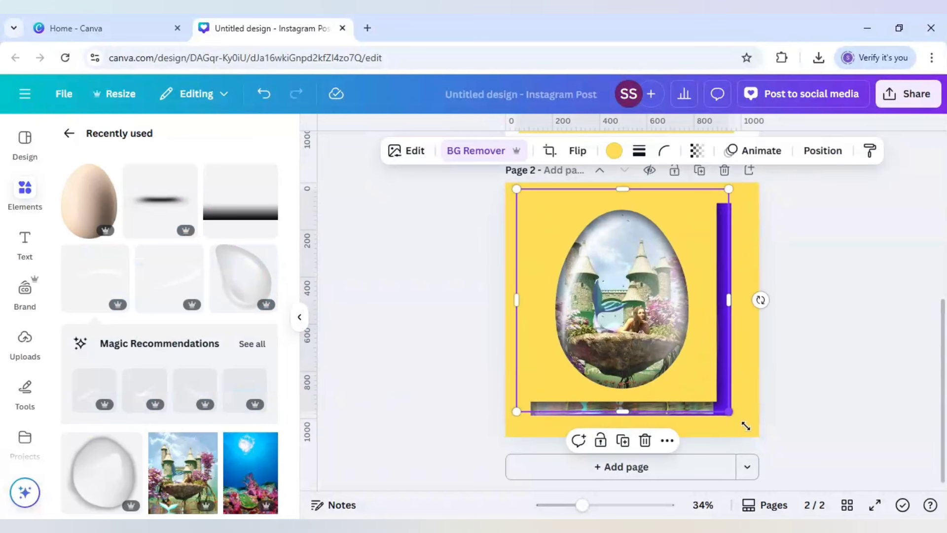
left_click_drag(745, 425, 740, 423)
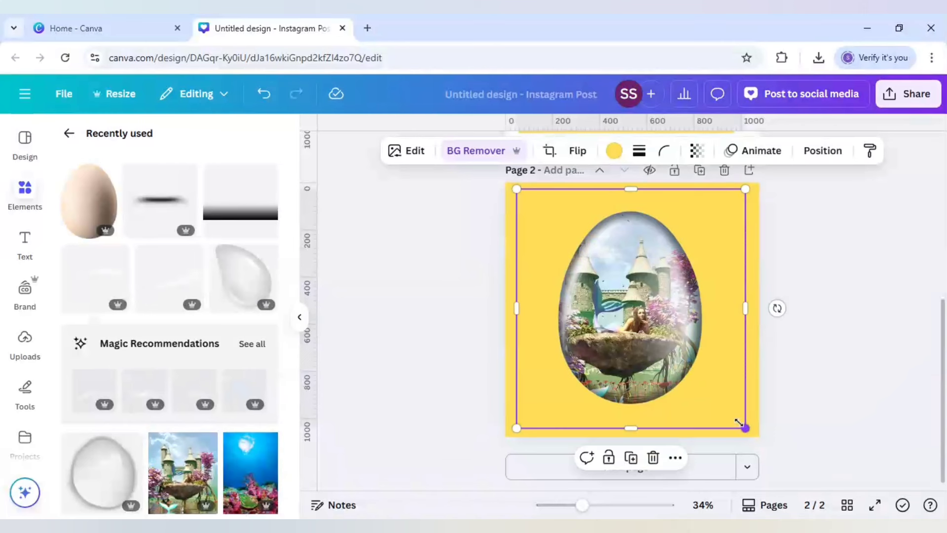
left_click_drag(691, 384, 689, 382)
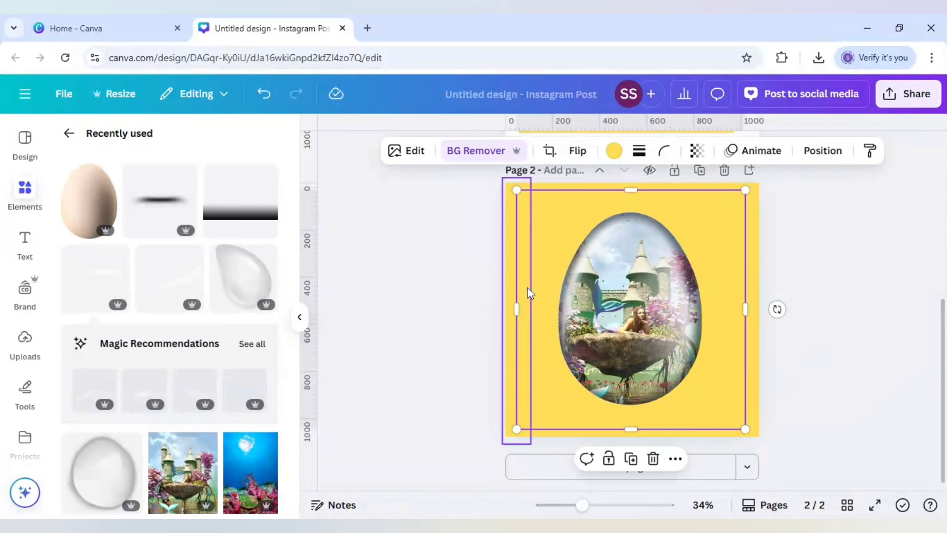
left_click(459, 327)
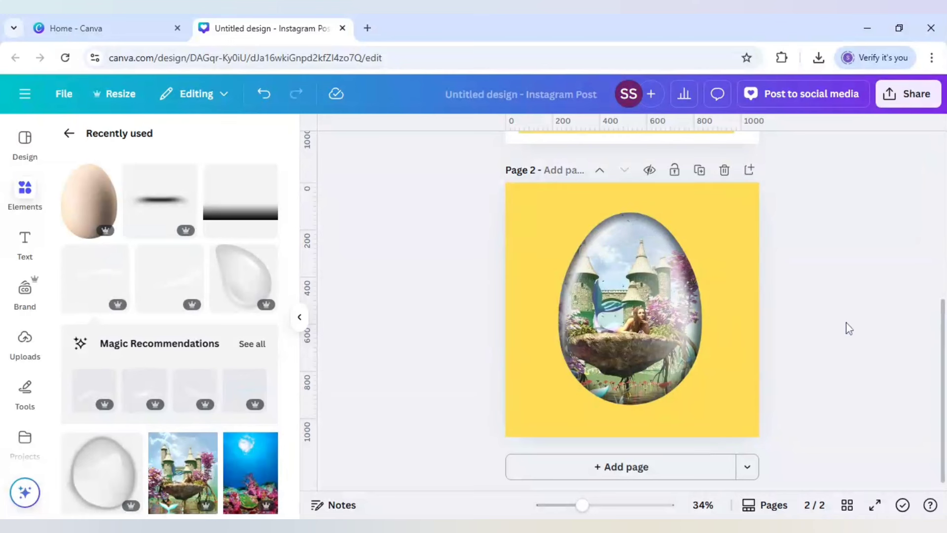
Download only the current page (Page 2) of the design
left_click(917, 94)
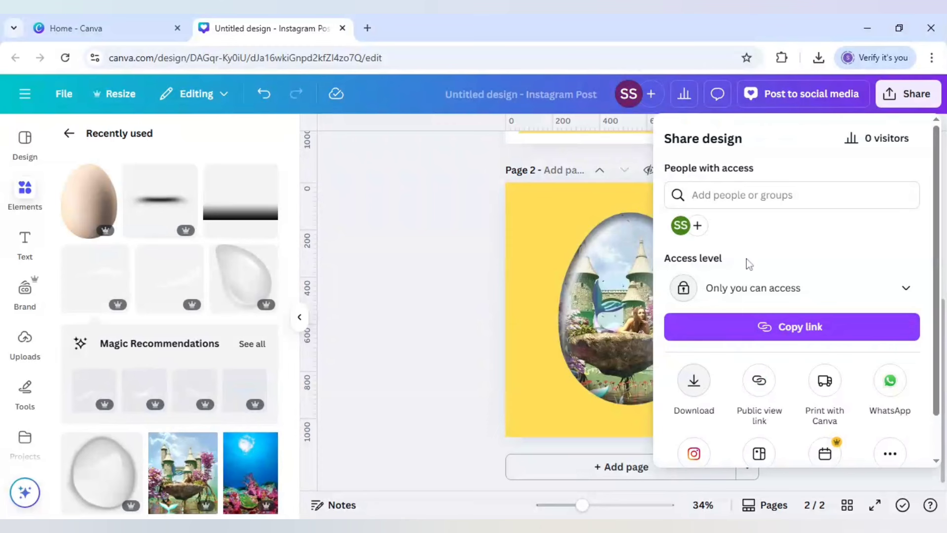
scroll(758, 346, "down", 1)
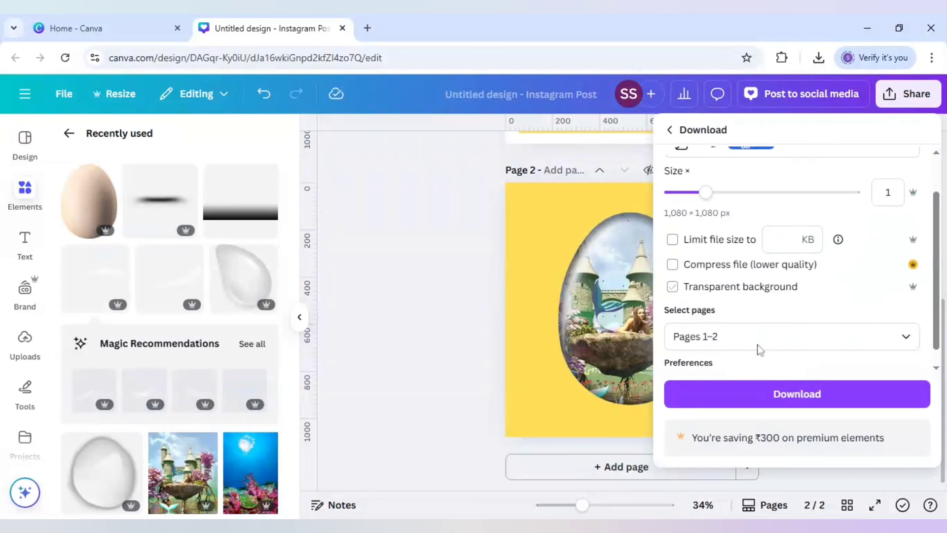
scroll(760, 349, "down", 1)
left_click(759, 319)
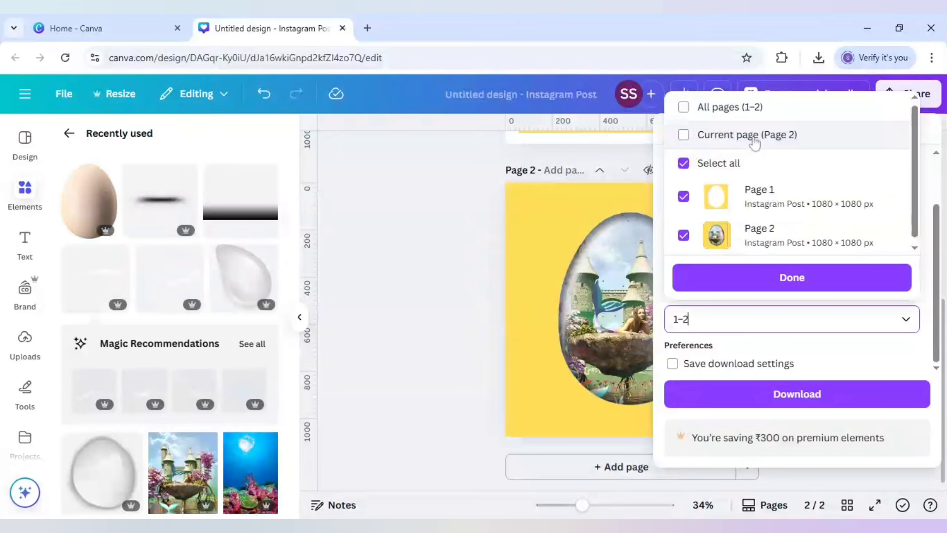
left_click(754, 140)
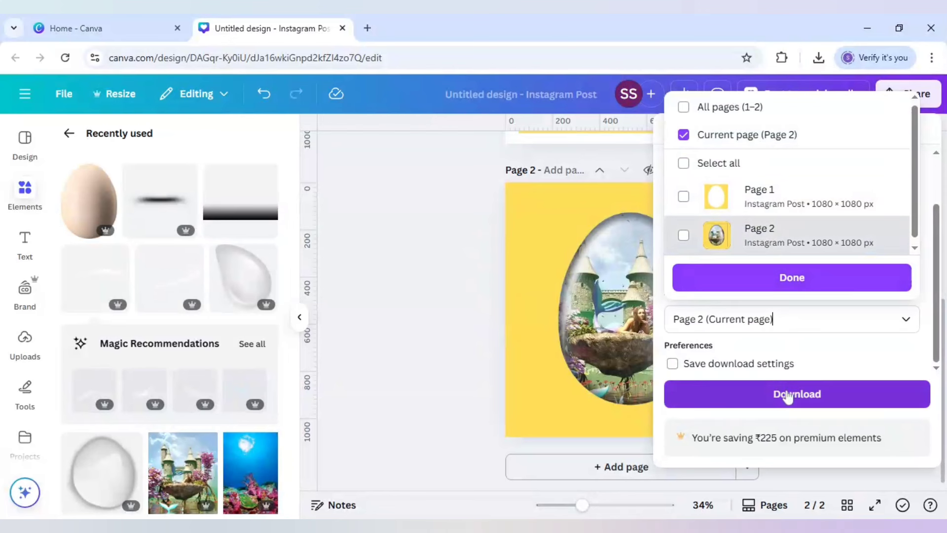
left_click(787, 395)
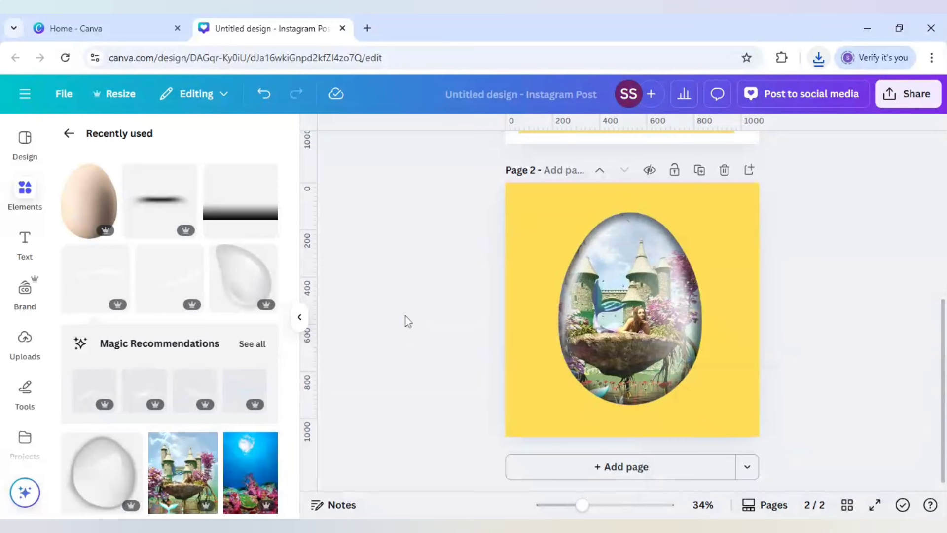
Add a third page, place the downloaded egg image on it, and set the page background to white
left_click(583, 466)
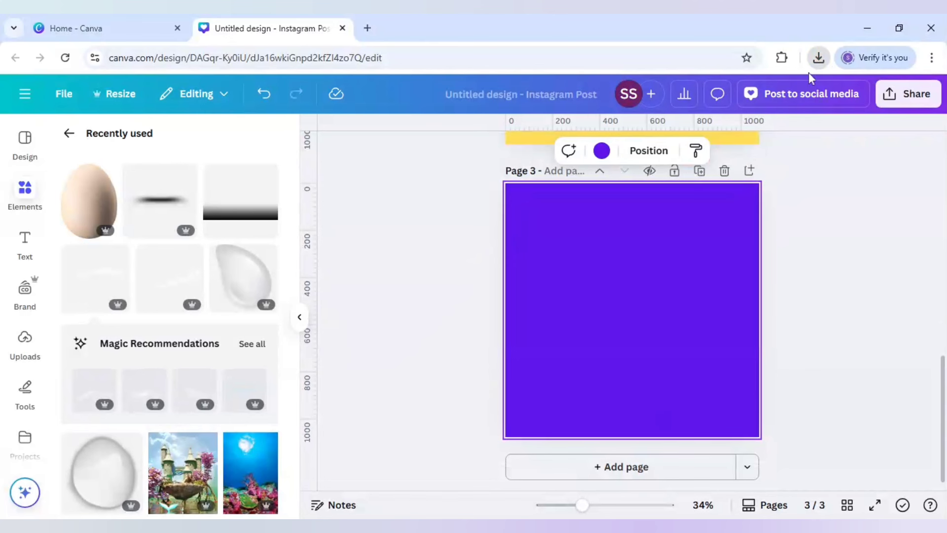
left_click(460, 261)
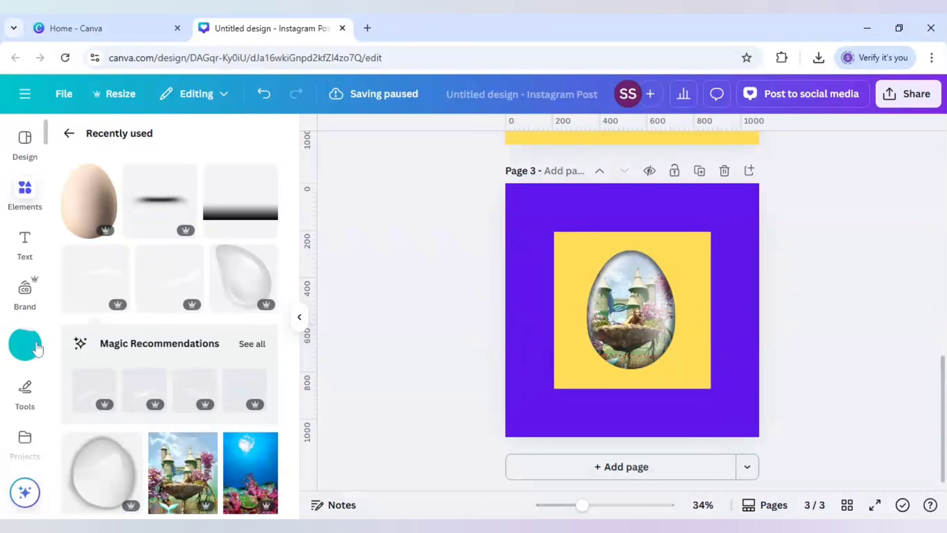
left_click(726, 284)
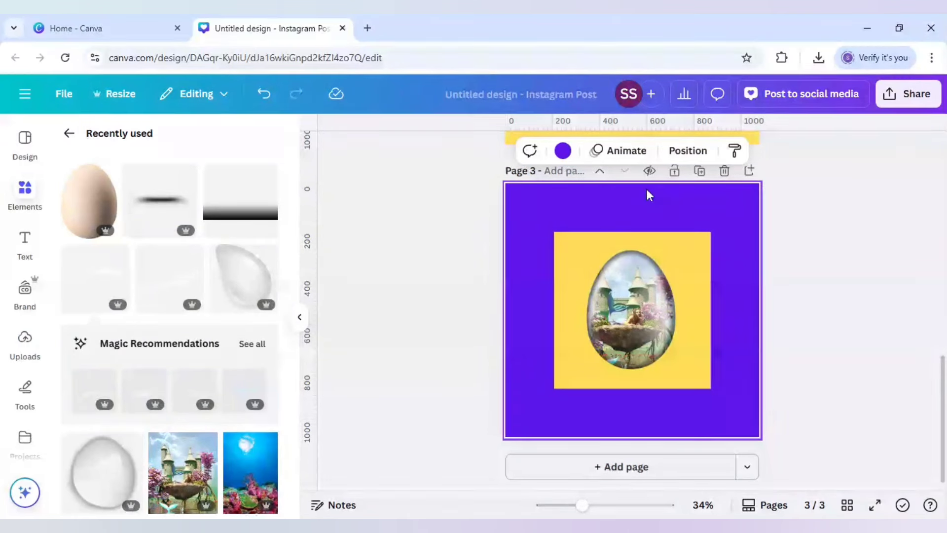
left_click(562, 151)
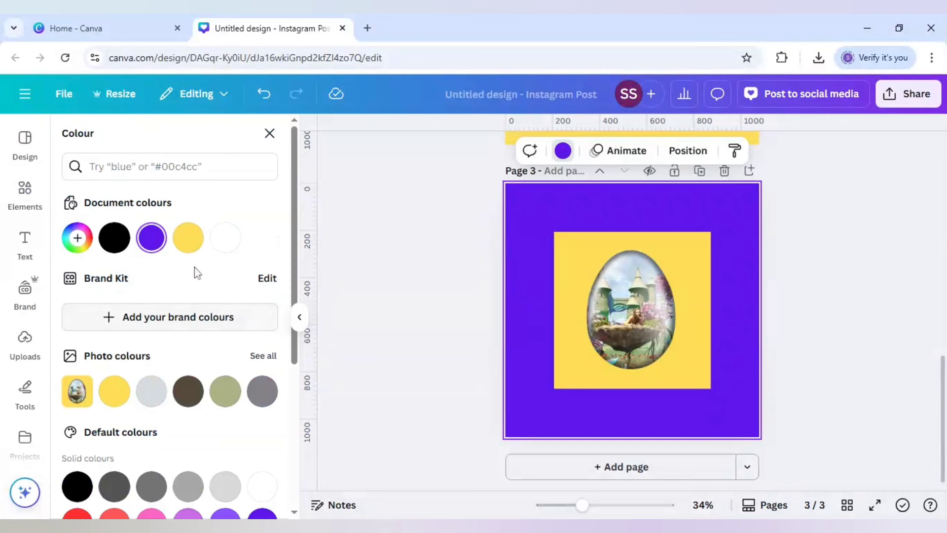
left_click(225, 238)
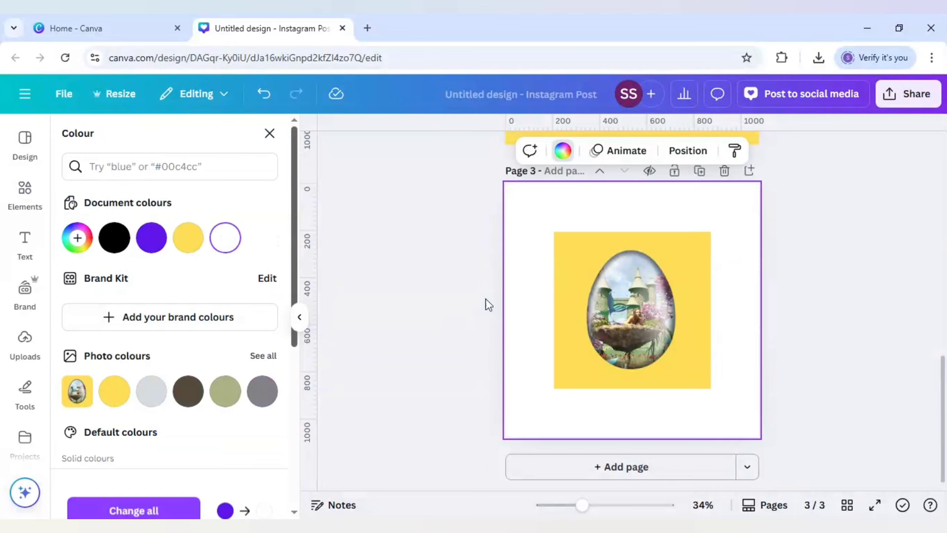
Undo the accidental crop of the egg image, then align it with page 3's top-left corner and enlarge it to fill the page
left_click(580, 283)
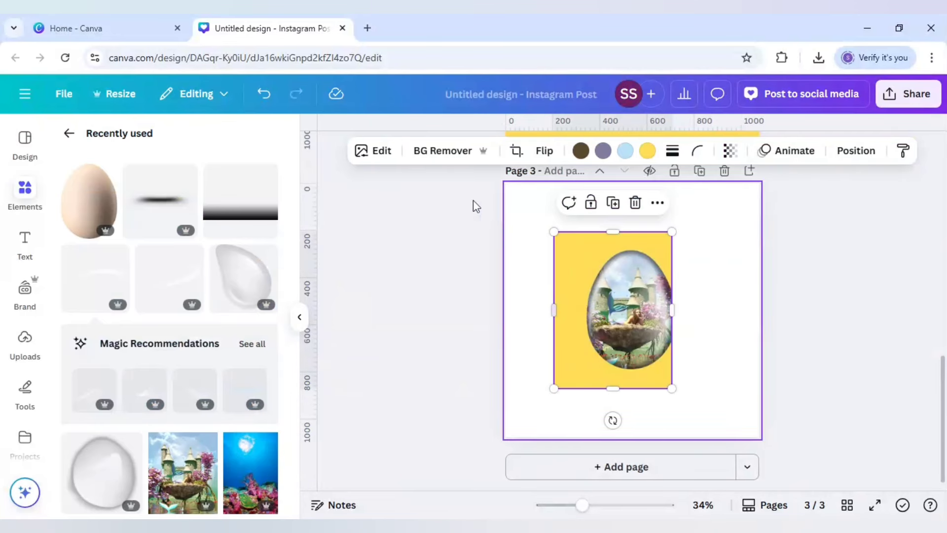
left_click(276, 100)
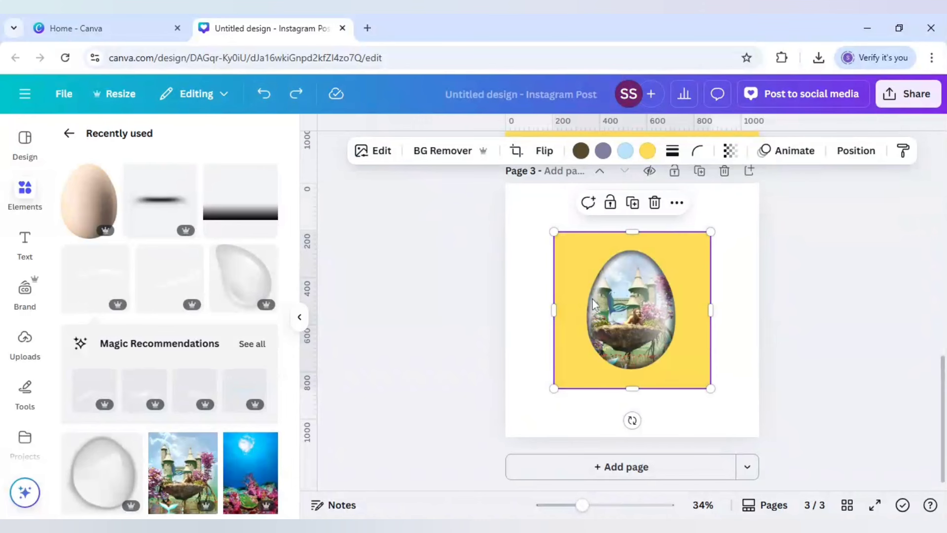
left_click_drag(572, 284, 524, 236)
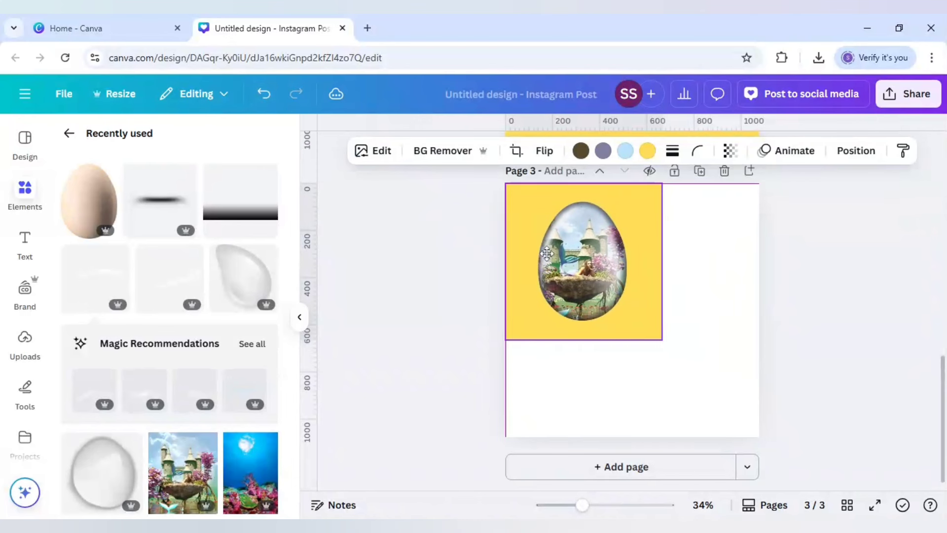
left_click_drag(660, 335, 765, 432)
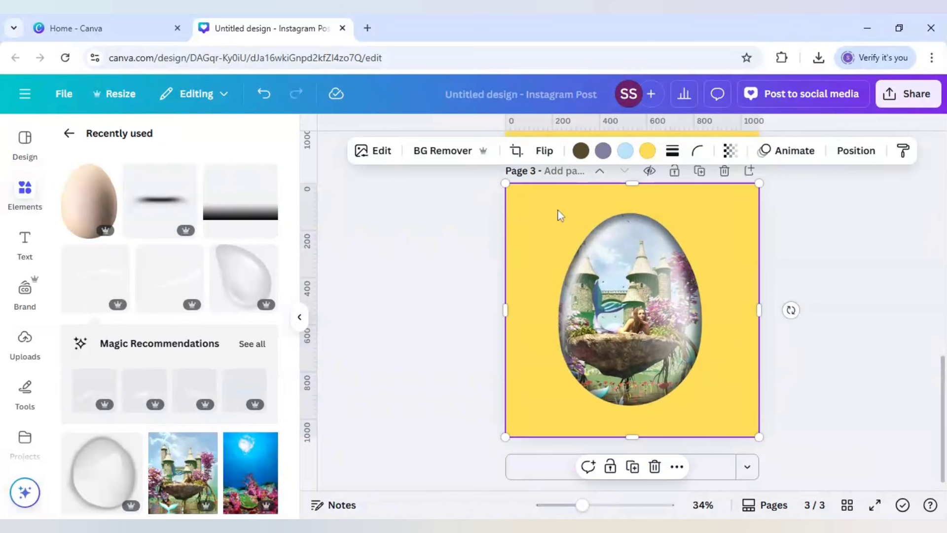
Remove the yellow background from page 3's egg image and crop its empty right margin to a width of about 927
left_click(433, 151)
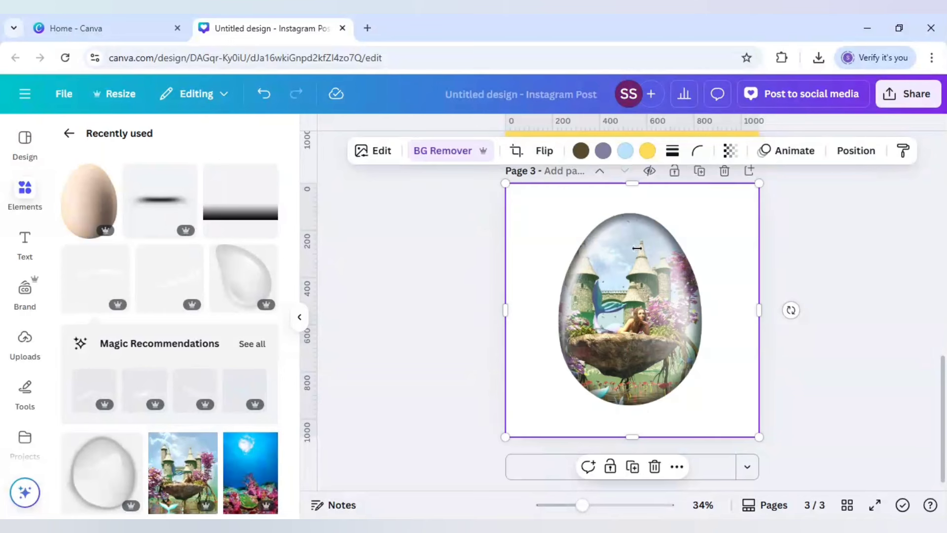
left_click_drag(729, 271, 720, 270)
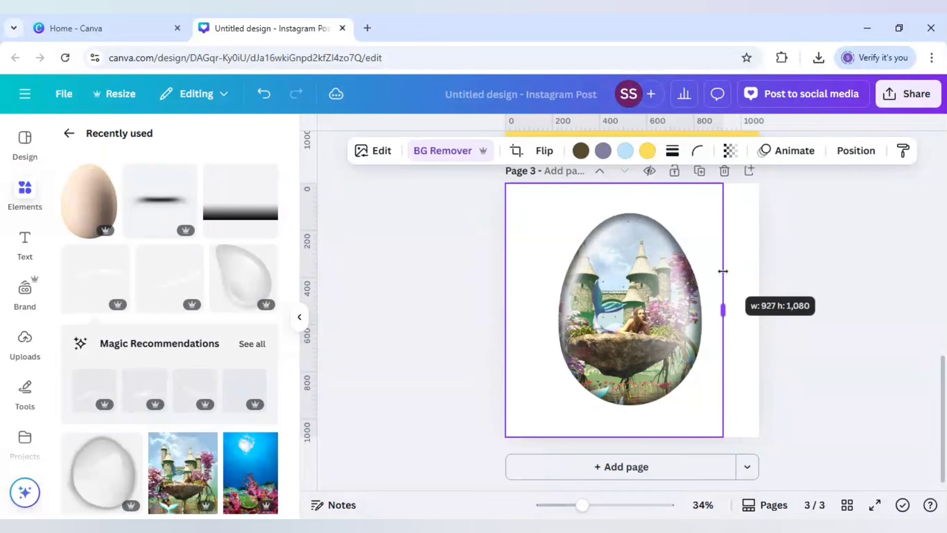
Preview page 3 with yellow, light orange, orange and black-to-blue gradient backgrounds, and return the background to white
left_click(746, 235)
left_click(562, 151)
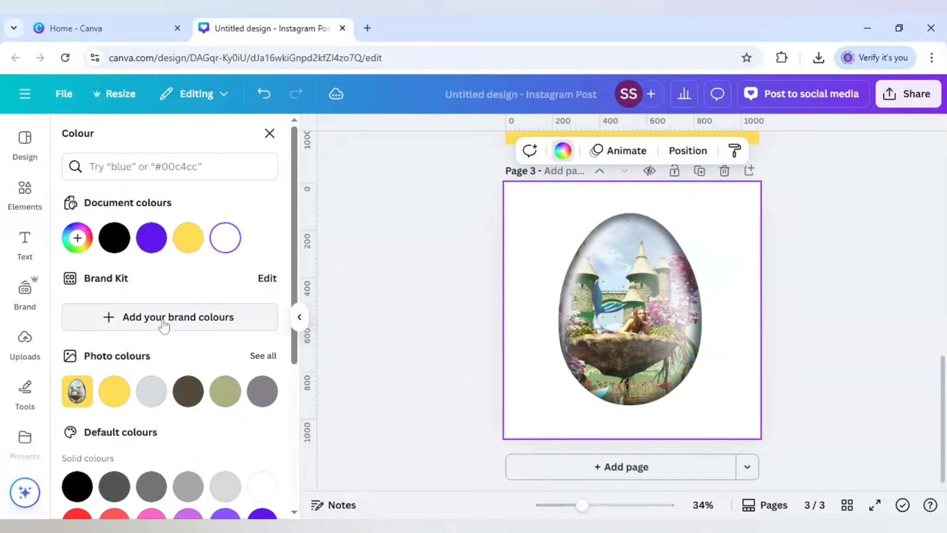
scroll(163, 323, "down", 5)
left_click(188, 390)
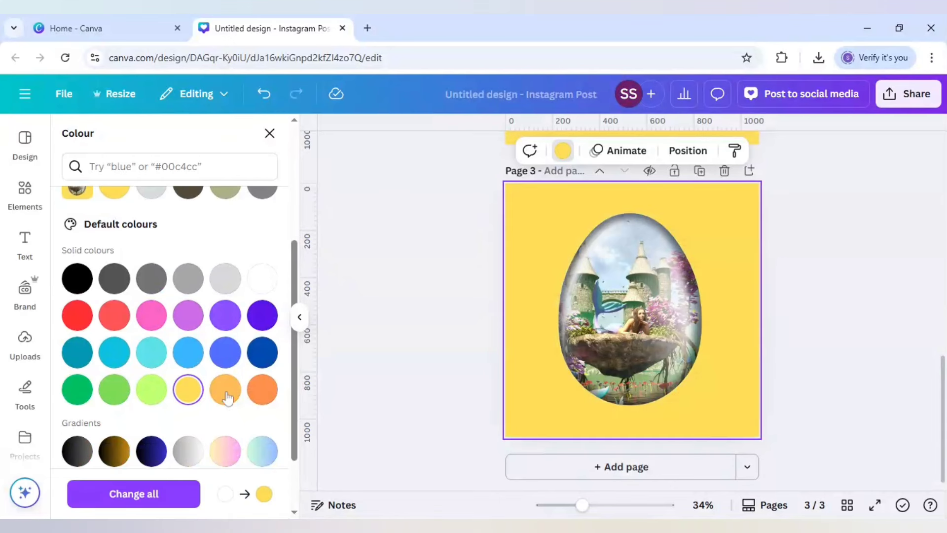
left_click(225, 389)
left_click(262, 389)
scroll(229, 401, "down", 1)
scroll(229, 402, "down", 1)
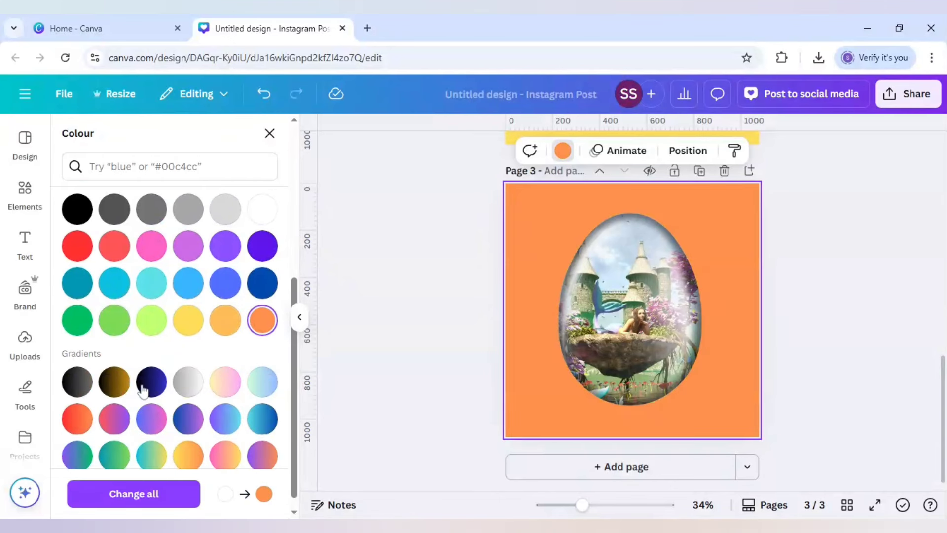
left_click(151, 382)
scroll(185, 344, "up", 6)
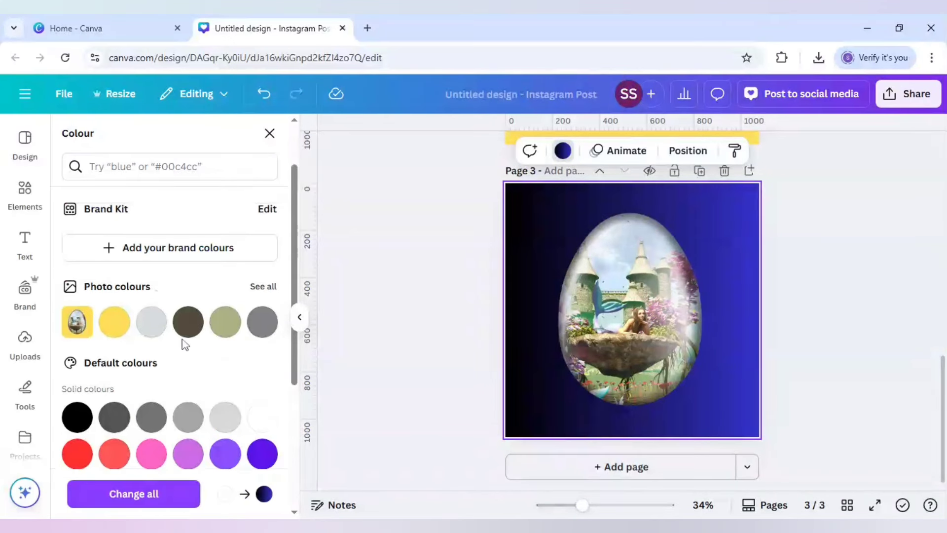
left_click(225, 241)
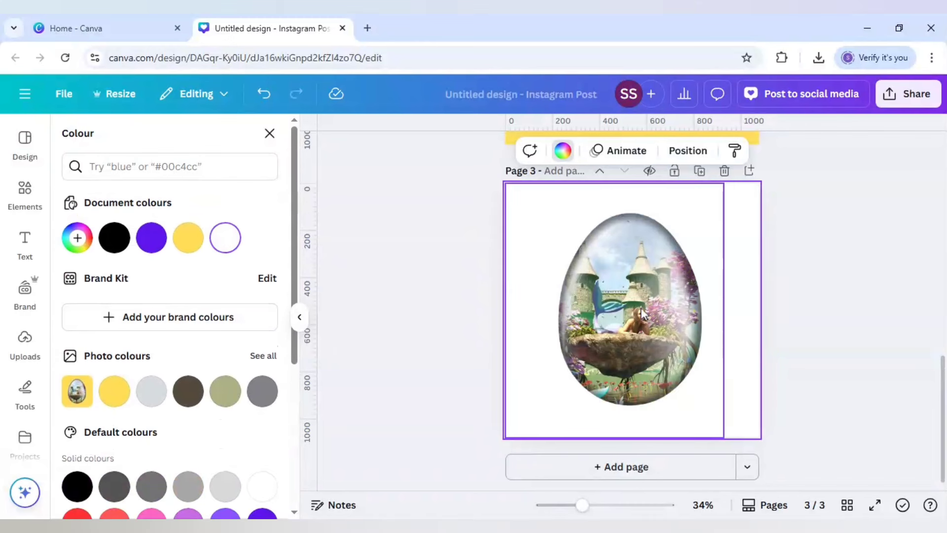
Crop the empty left, top and bottom margins of page 3's egg image and move it up to the page's top edge
left_click(650, 306)
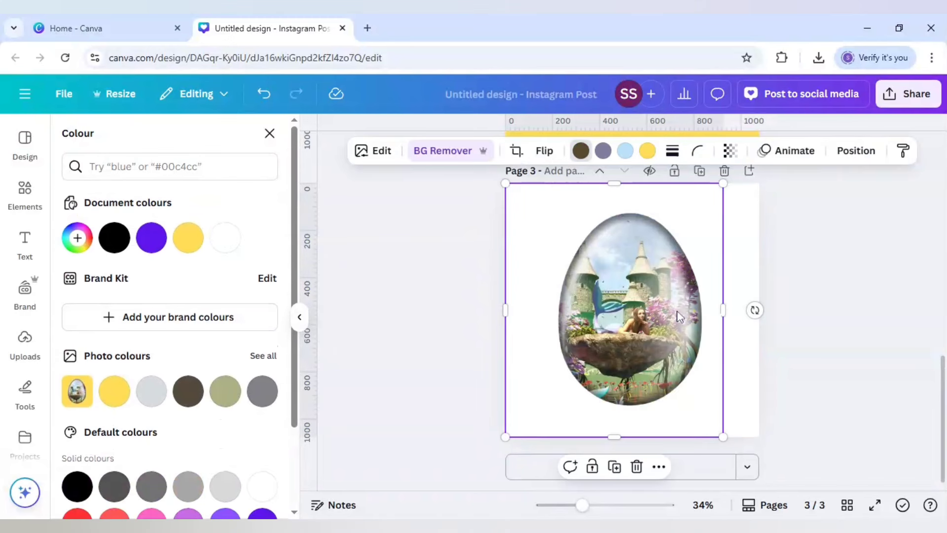
left_click_drag(505, 310, 546, 304)
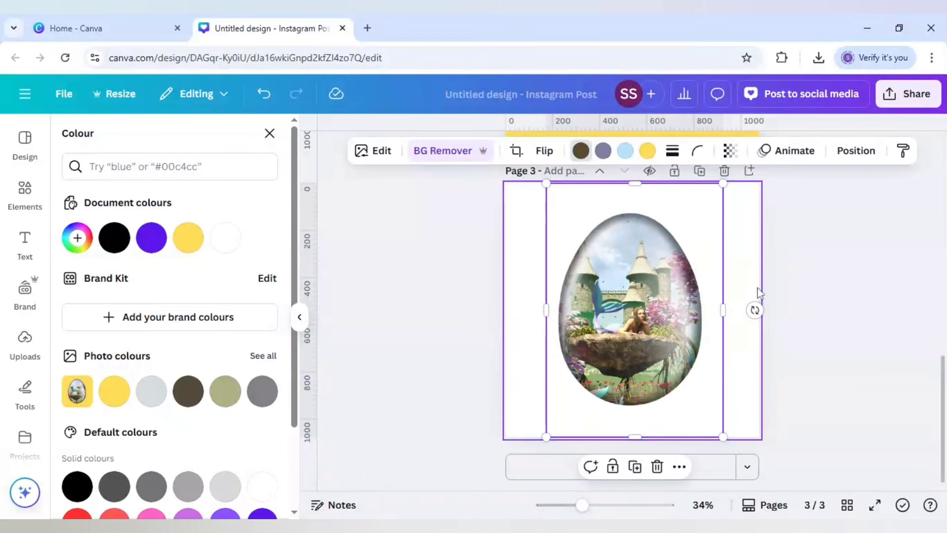
left_click_drag(634, 183, 636, 203)
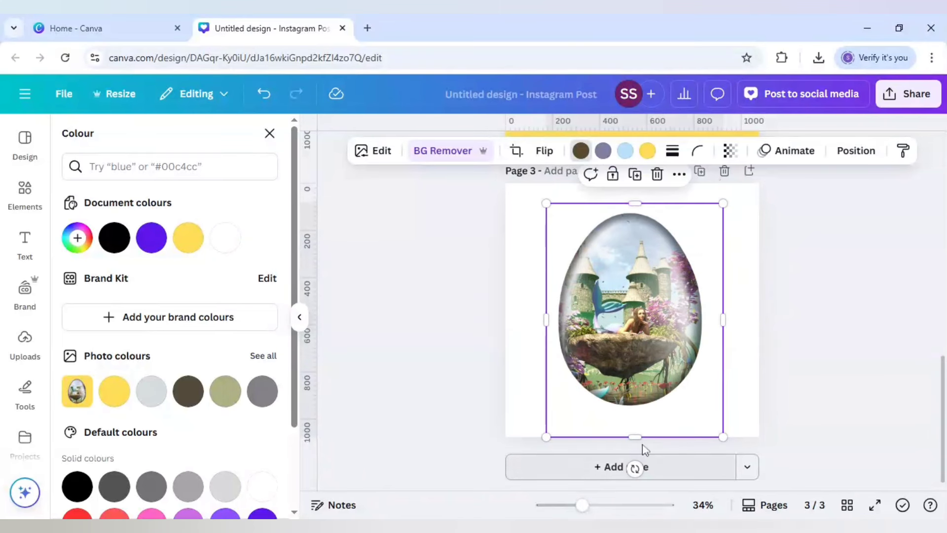
left_click_drag(634, 437, 639, 419)
left_click_drag(640, 414, 640, 414)
left_click_drag(666, 355, 665, 333)
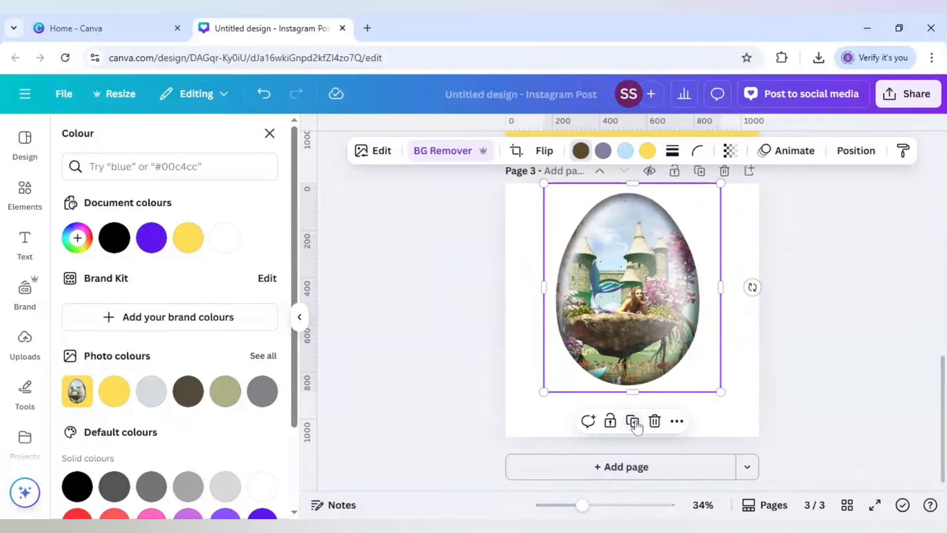
Duplicate the egg image and place the copy upside down directly beneath the original as a reflection, with their bases touching
left_click(648, 302)
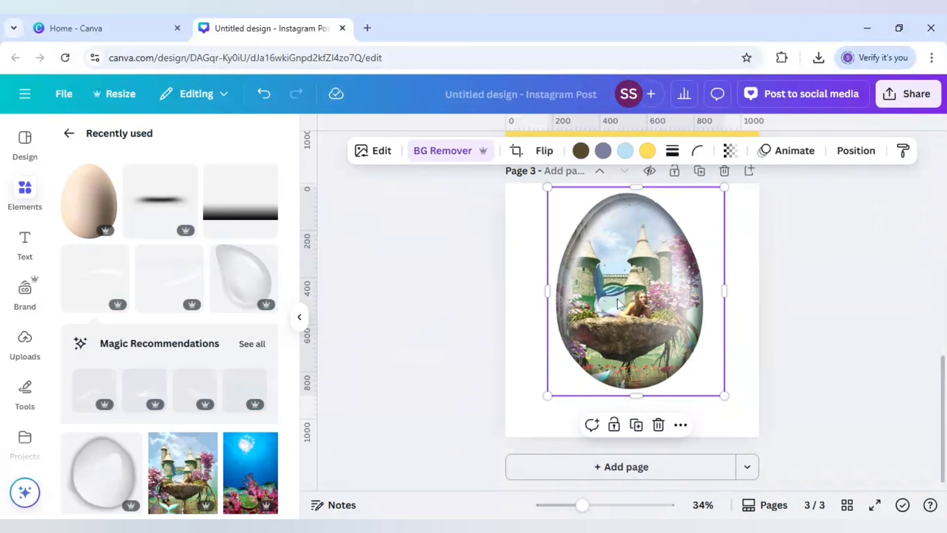
key("ctrl+d")
left_click_drag(656, 299, 661, 299)
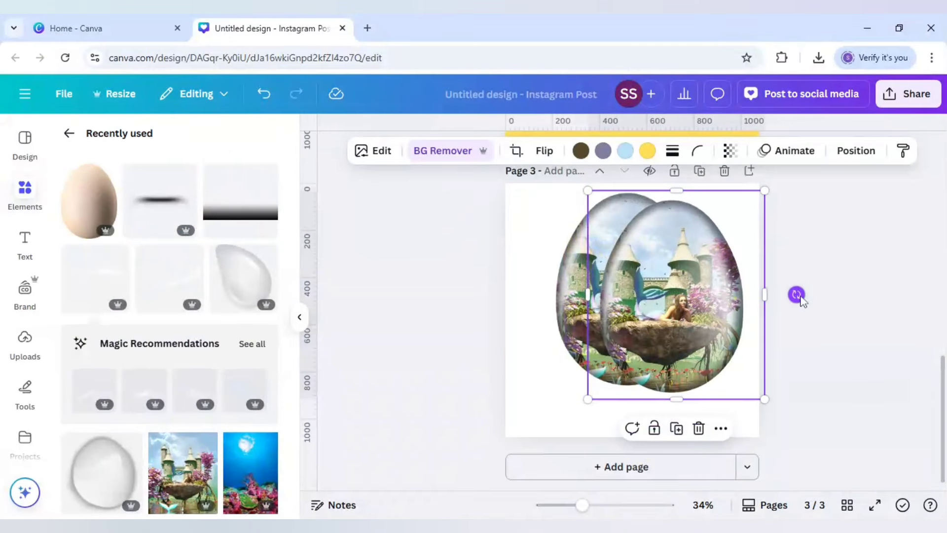
left_click_drag(797, 296, 625, 304)
left_click_drag(683, 299, 628, 487)
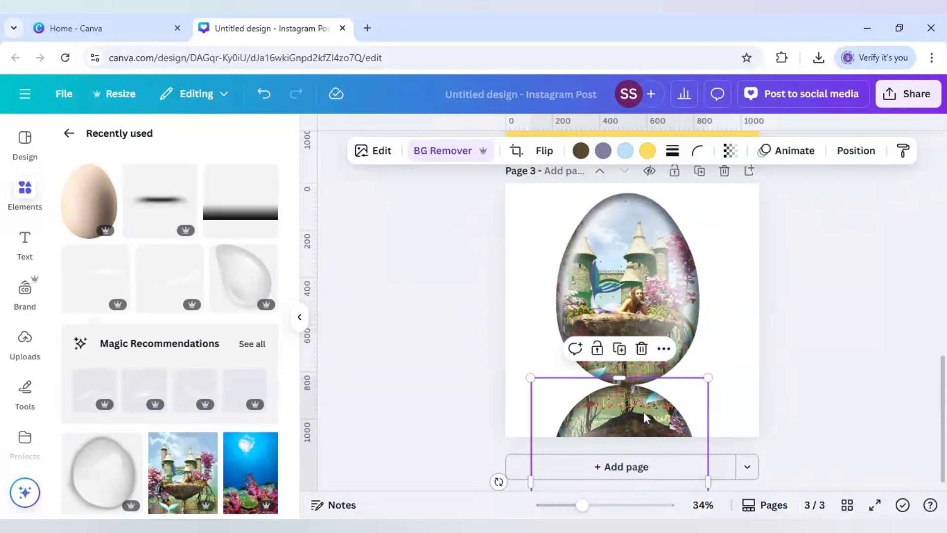
left_click_drag(643, 411, 645, 410)
Add the recently used Degrade Esfumado gradient over the reflection, enlarged to the page width and aligned with the page's bottom edge
left_click(267, 175)
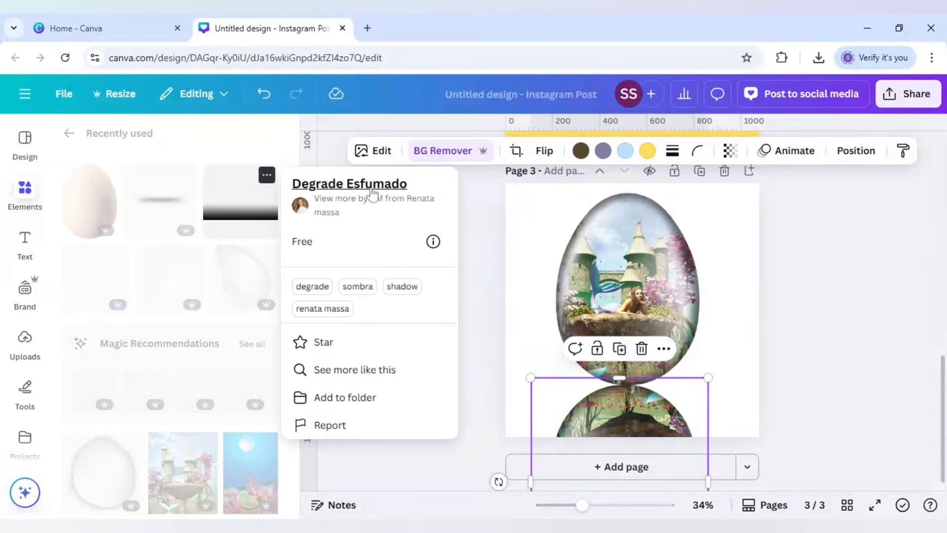
left_click(244, 205)
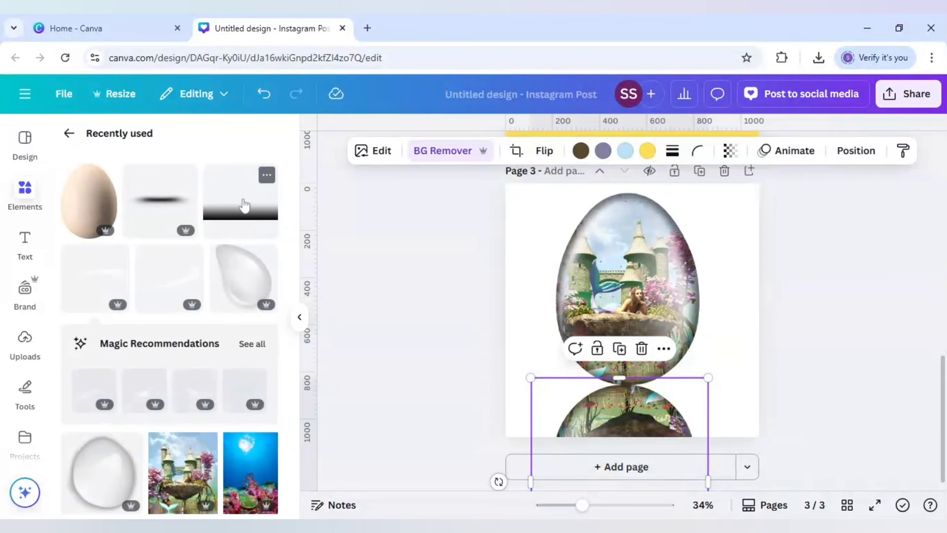
left_click(244, 204)
left_click_drag(629, 321, 536, 322)
left_click_drag(606, 338, 759, 417)
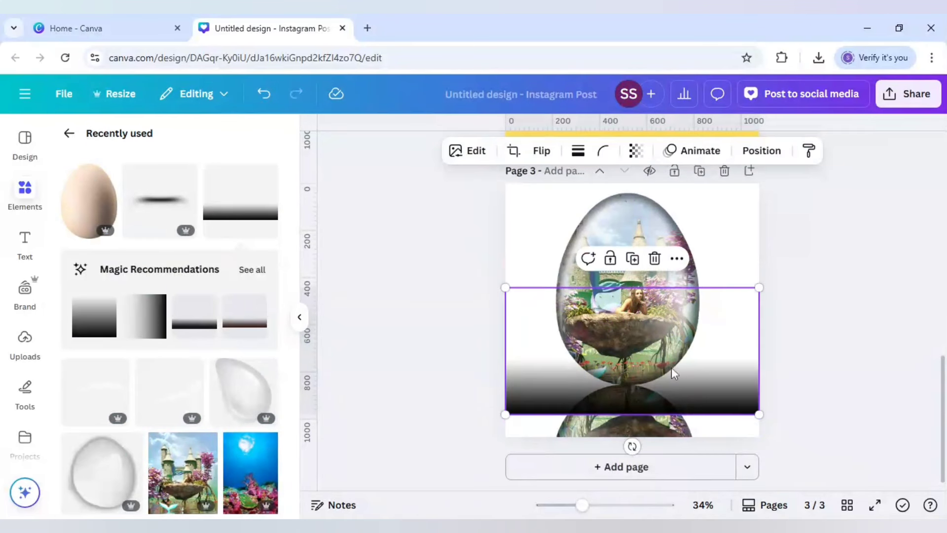
left_click_drag(671, 368, 672, 382)
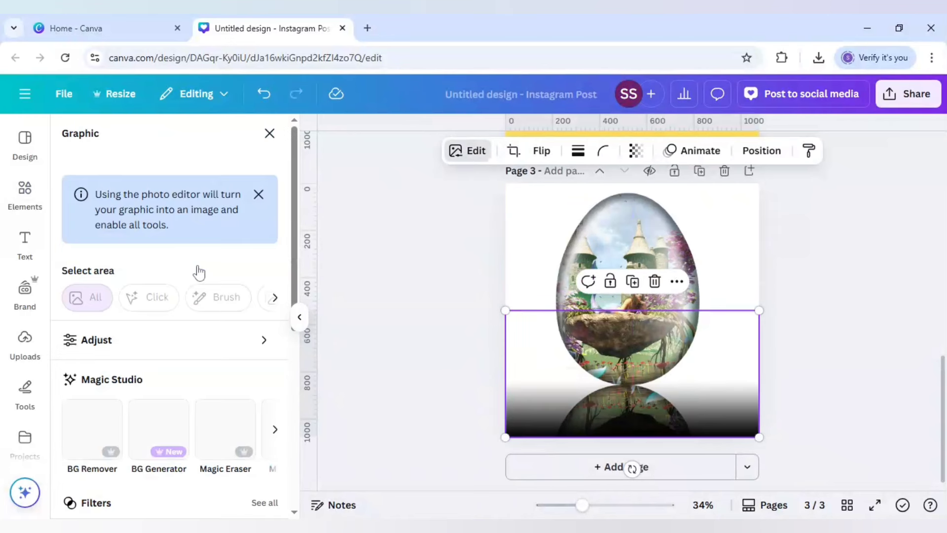
Apply a custom Duotone effect to the gradient graphic with both highlights and shadows set to white (#FFFFFF)
scroll(195, 271, "down", 5)
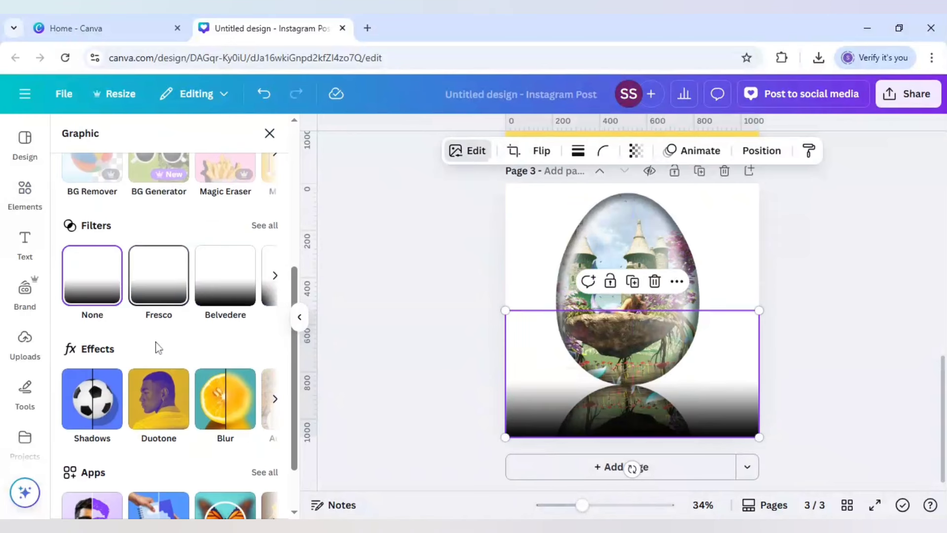
left_click(163, 388)
left_click(101, 283)
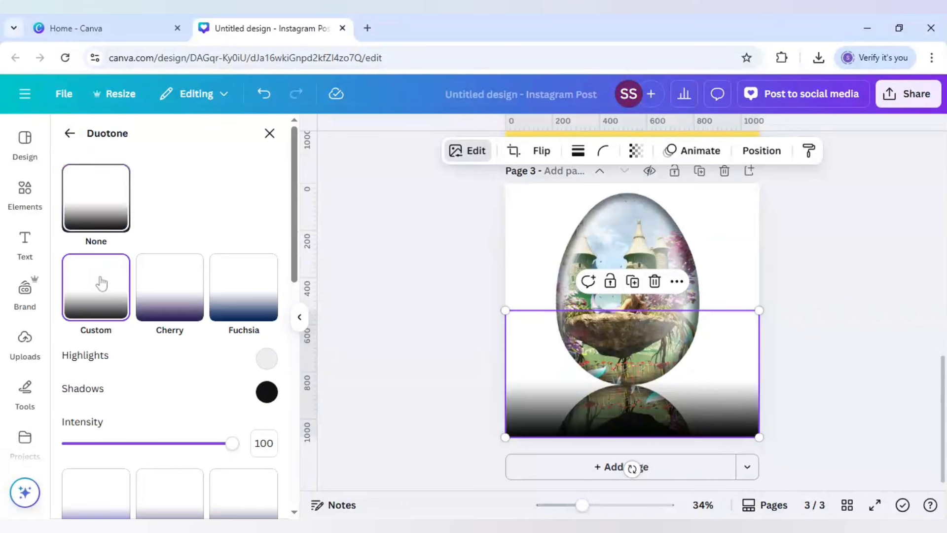
left_click(267, 358)
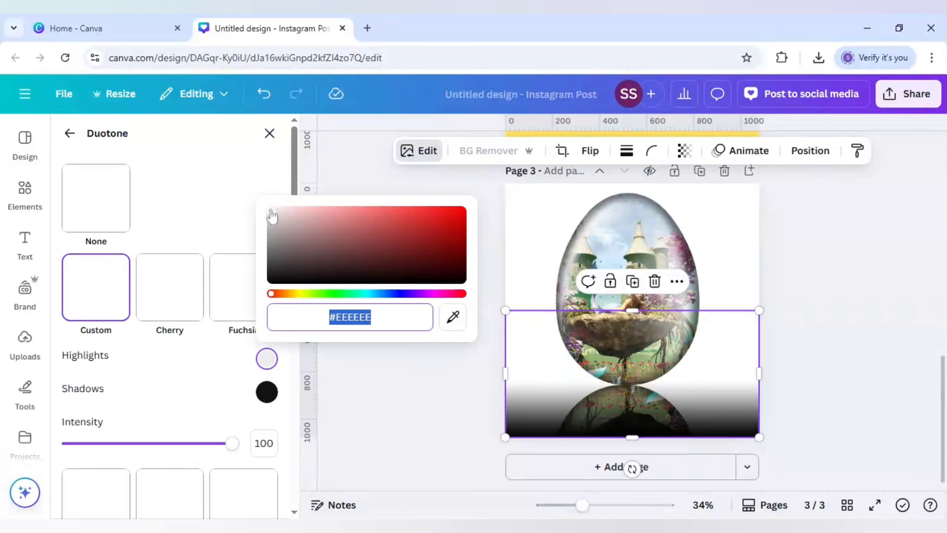
left_click_drag(270, 211, 255, 188)
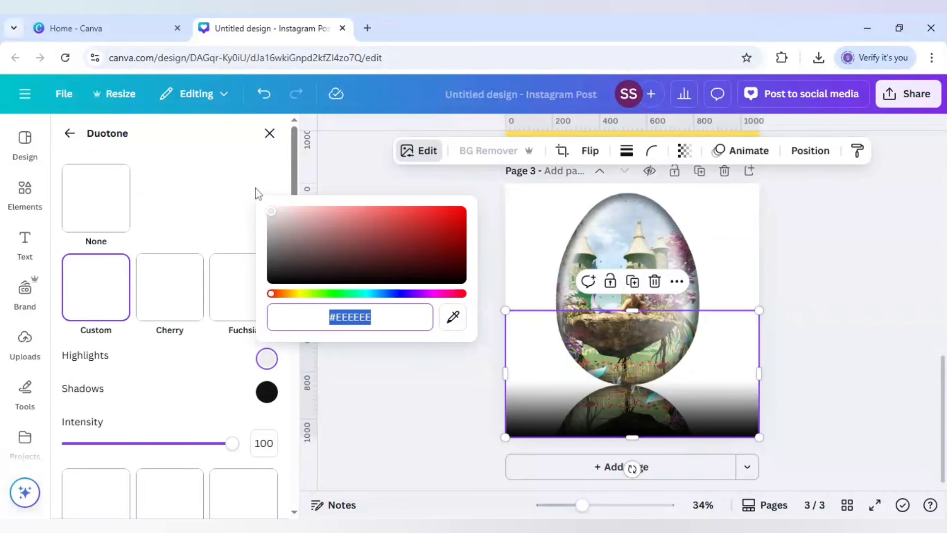
left_click(266, 391)
left_click_drag(271, 313, 264, 210)
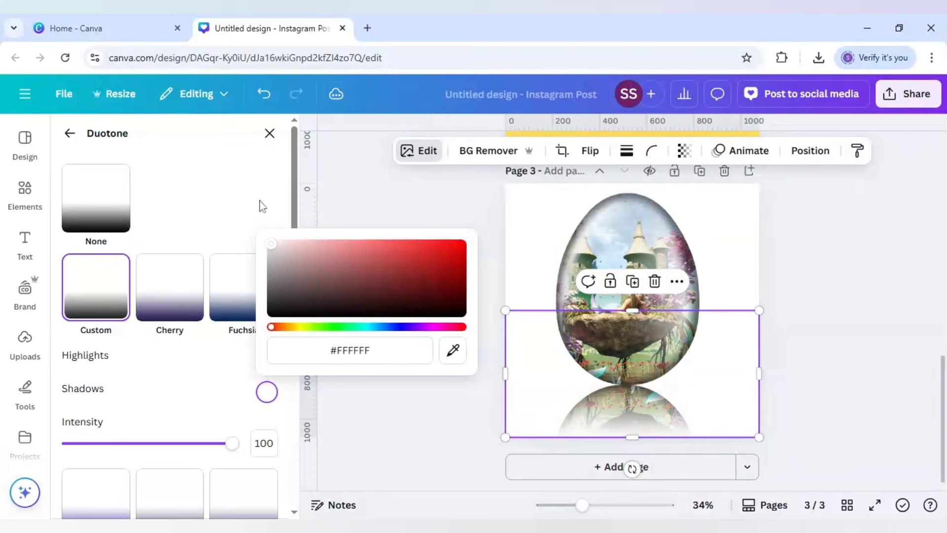
left_click(249, 192)
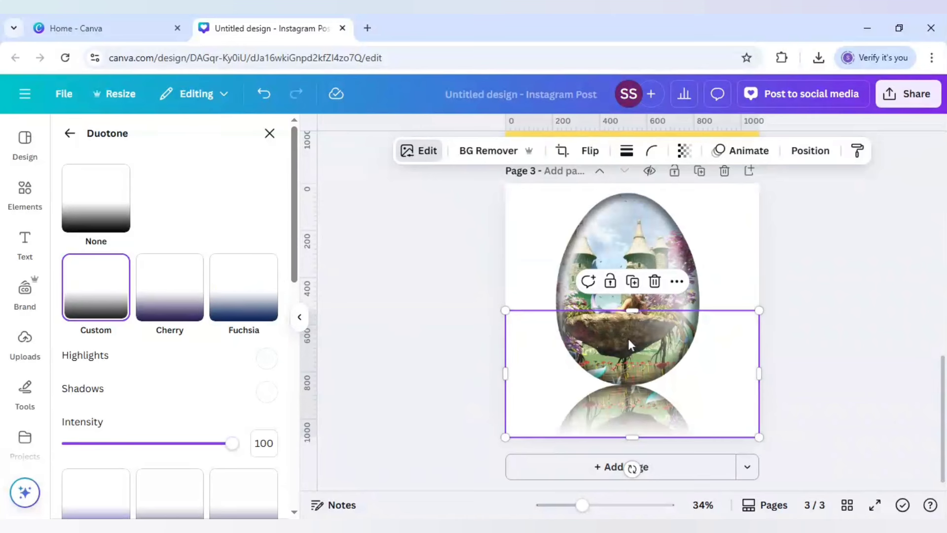
Add the black gradient shadow graphic from the recently used elements to page 3
left_click(69, 134)
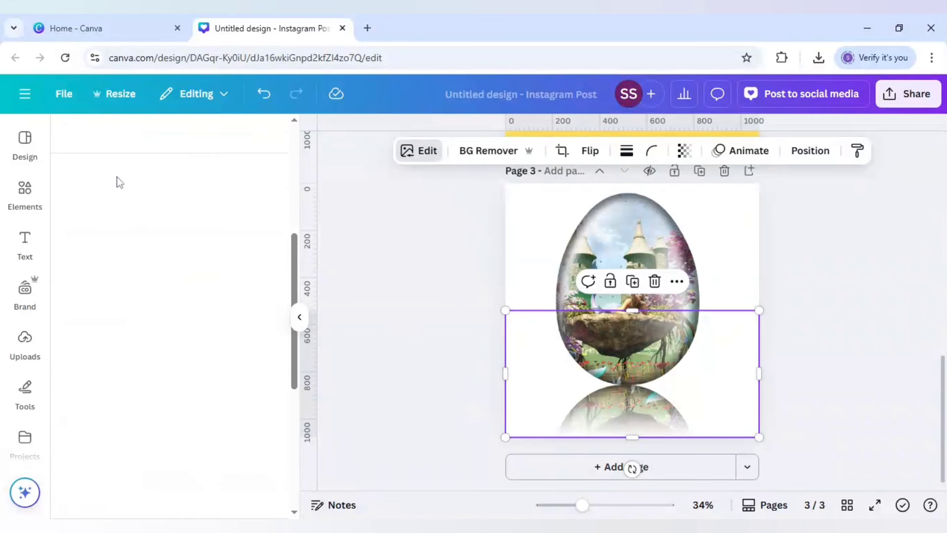
left_click(25, 189)
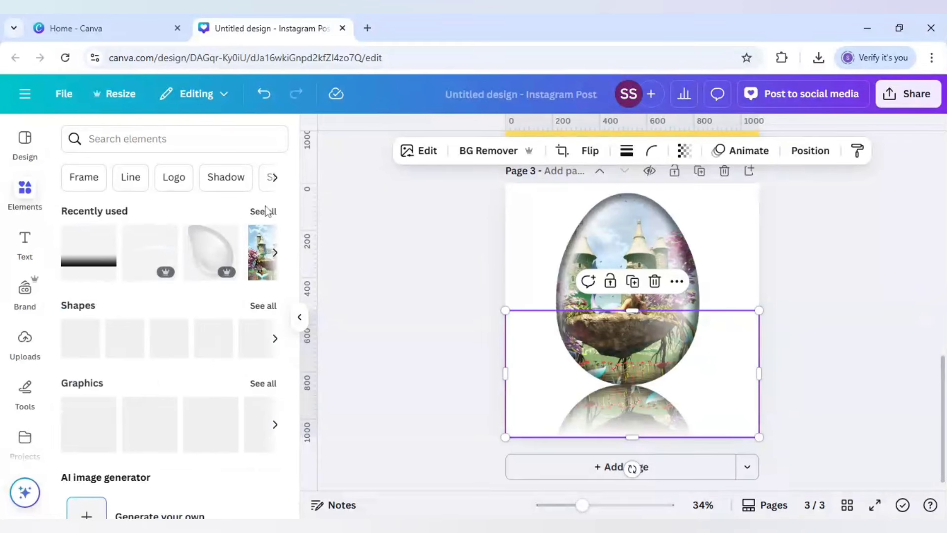
left_click(263, 211)
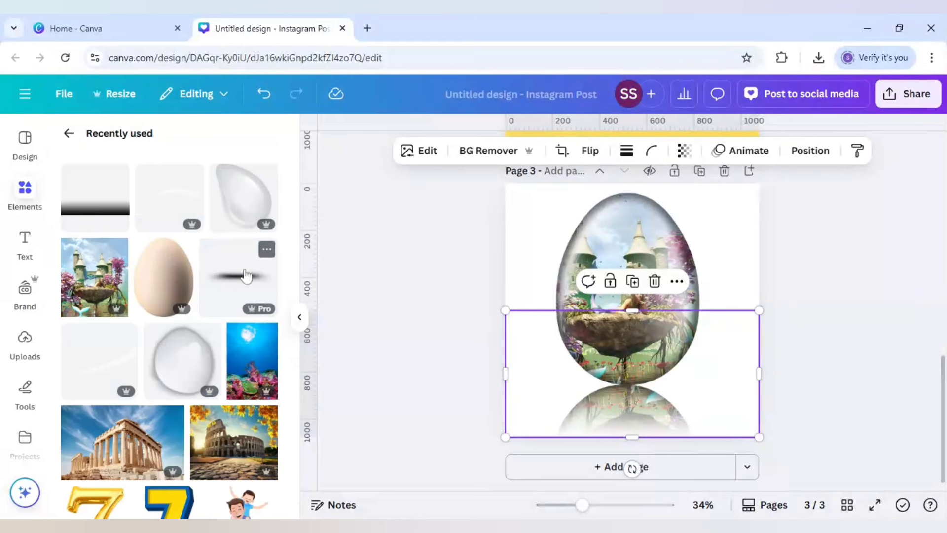
left_click(267, 249)
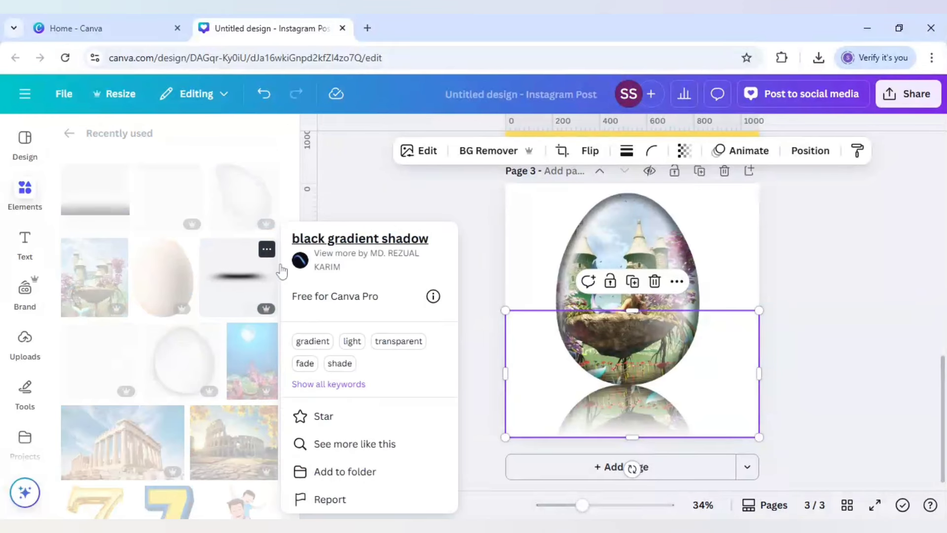
left_click(232, 284)
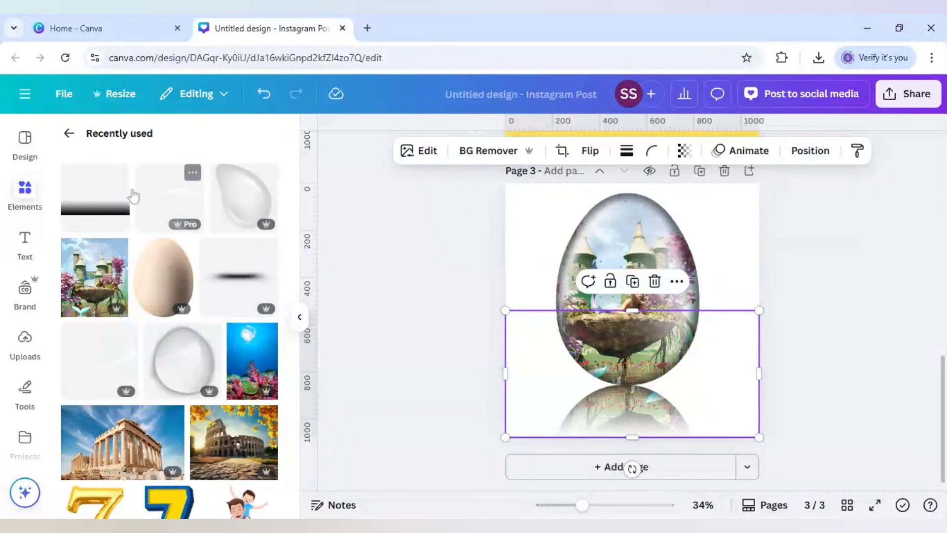
mouse_move(142, 268)
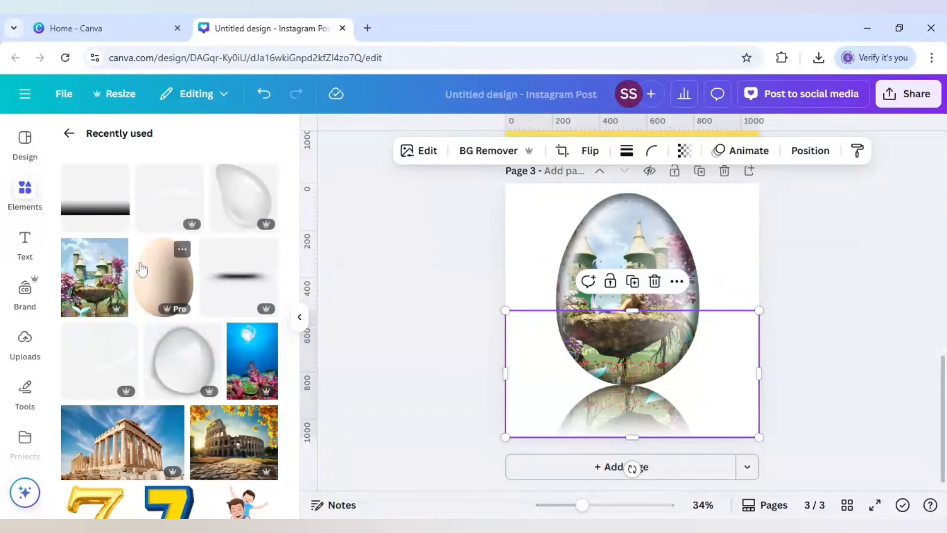
mouse_move(113, 292)
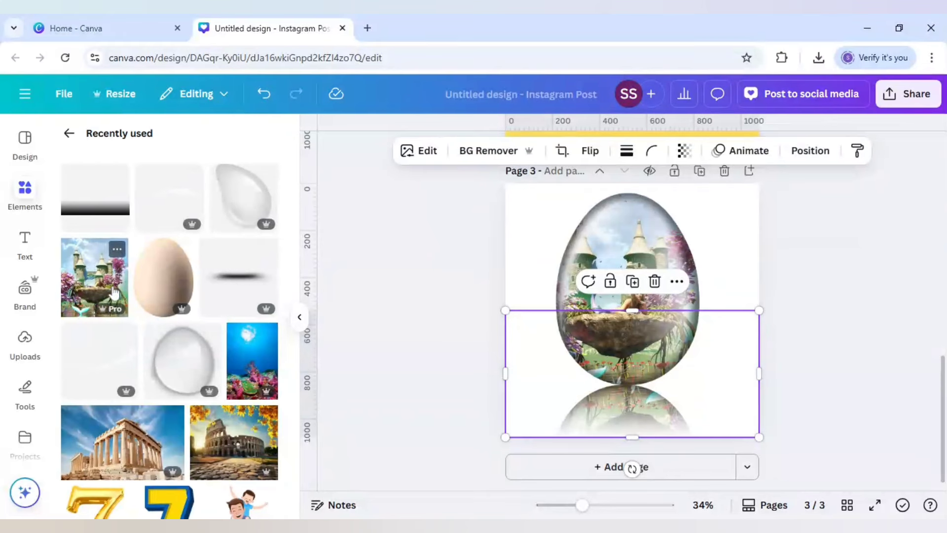
mouse_move(265, 278)
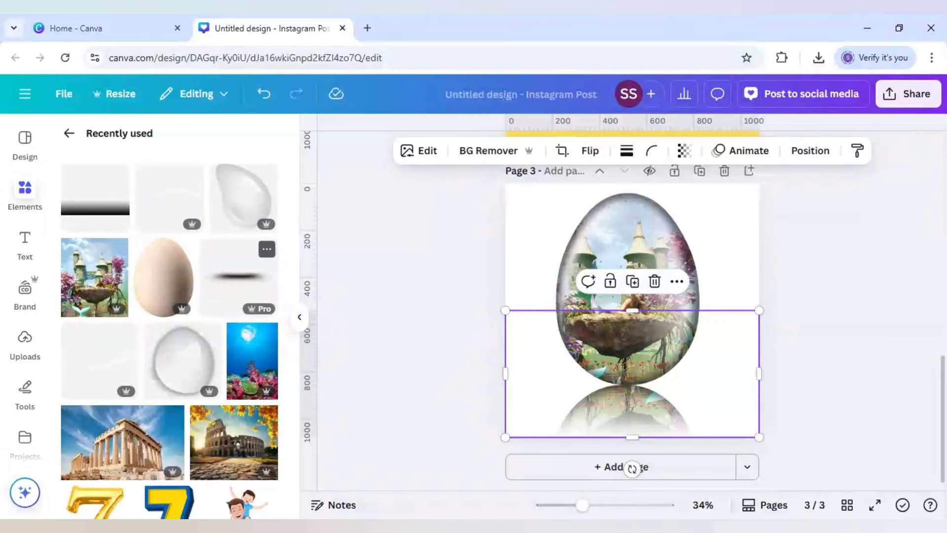
left_click(255, 281)
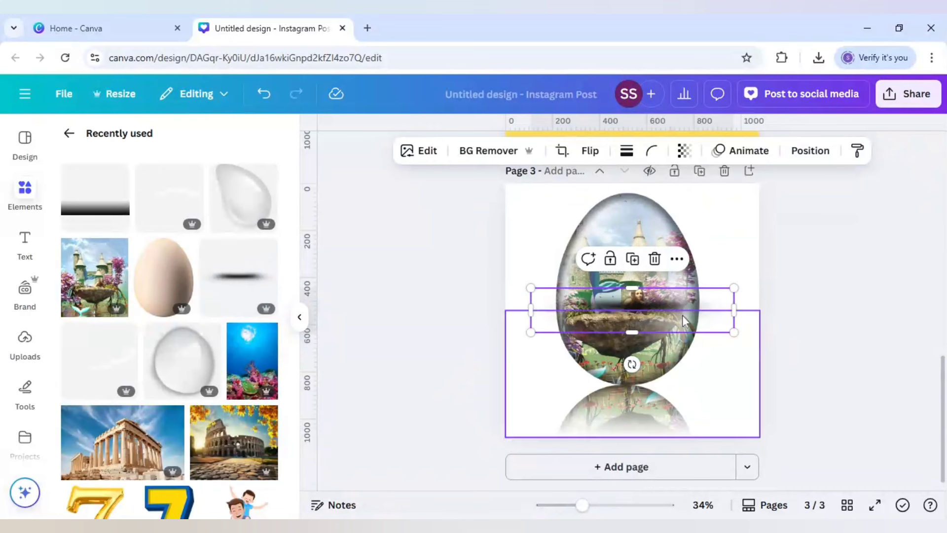
Enlarge the black gradient shadow to about 1,028 by 226 and position it where the egg's base meets its reflection
left_click_drag(731, 288, 771, 277)
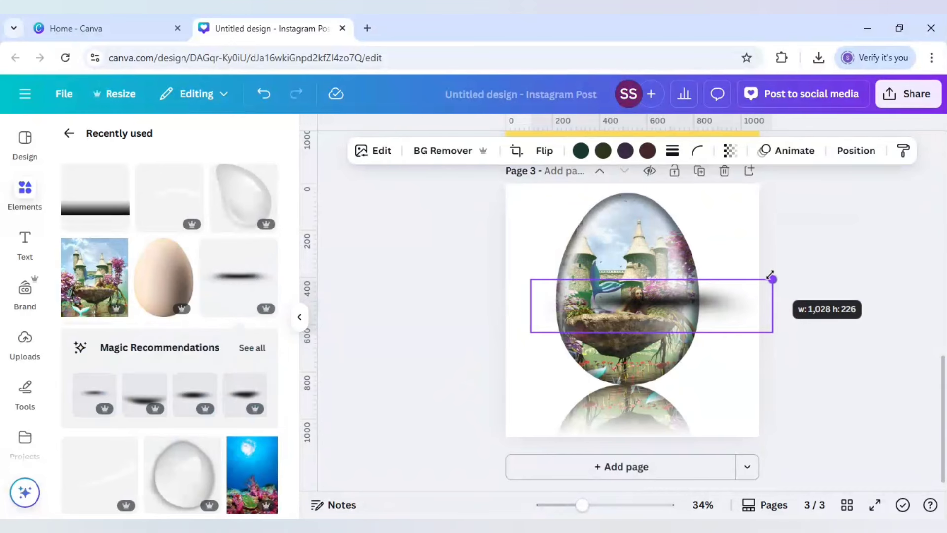
left_click_drag(707, 311, 679, 379)
key("Down")
key("Down")
key("Down")
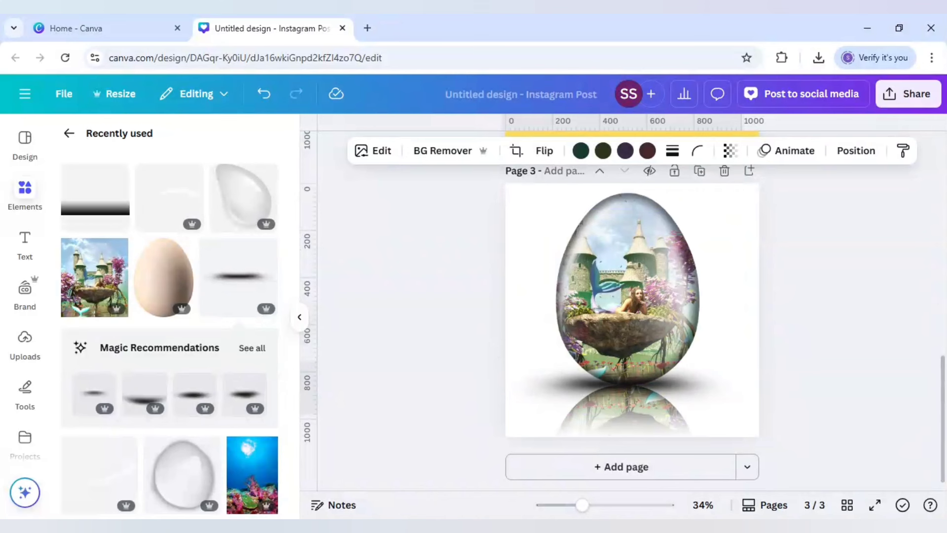
left_click(622, 389)
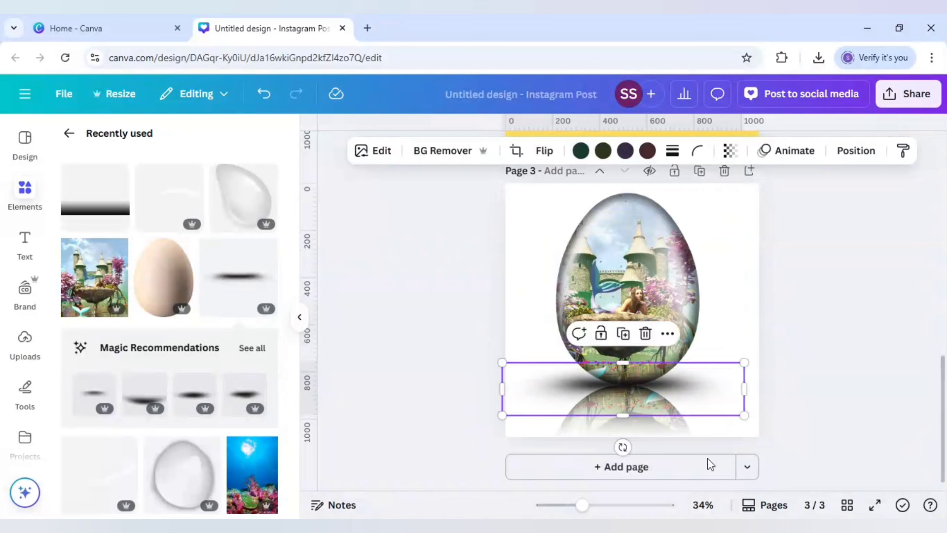
left_click(815, 343)
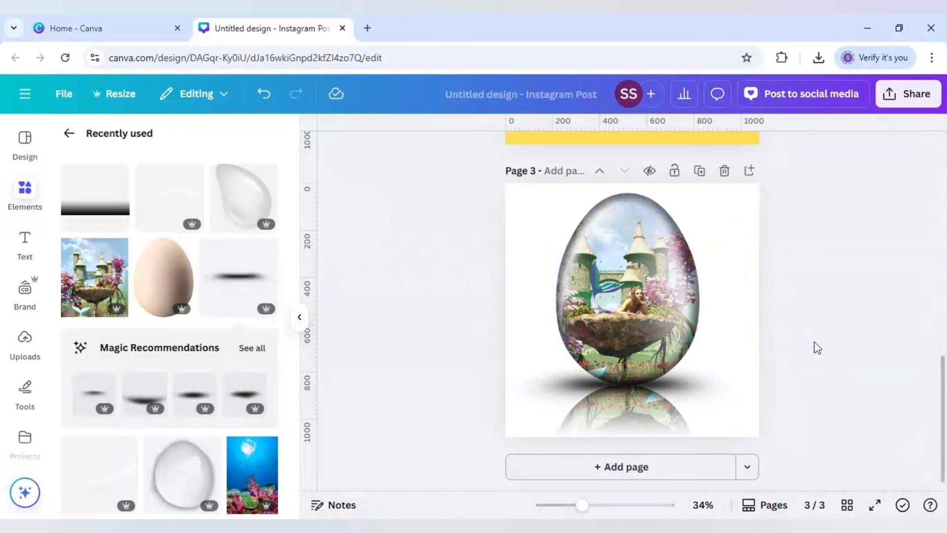